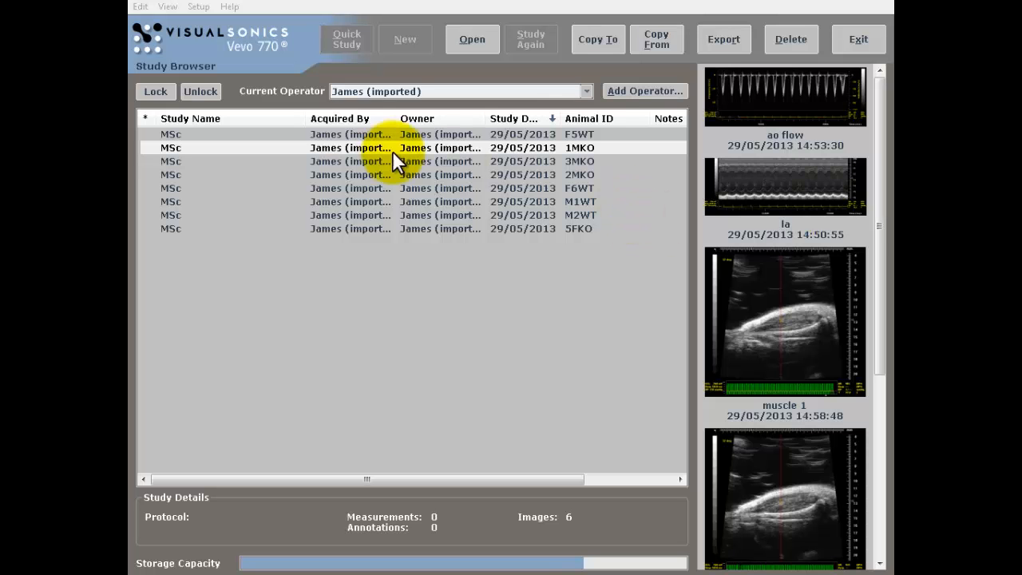
Open the MSc study for animal 1MKO and load its M-Mode image labelled "la".
double_click(323, 147)
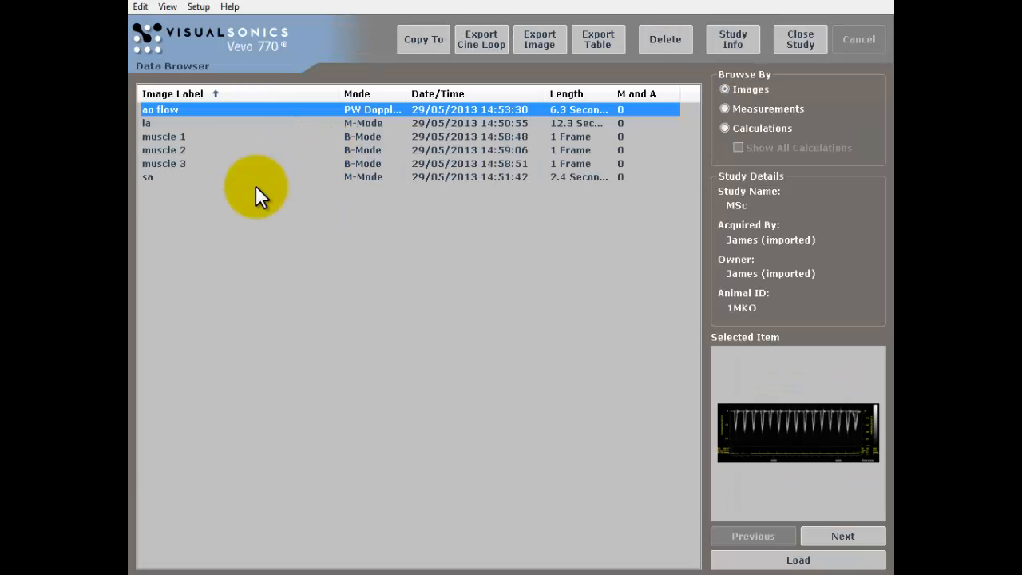
click(143, 123)
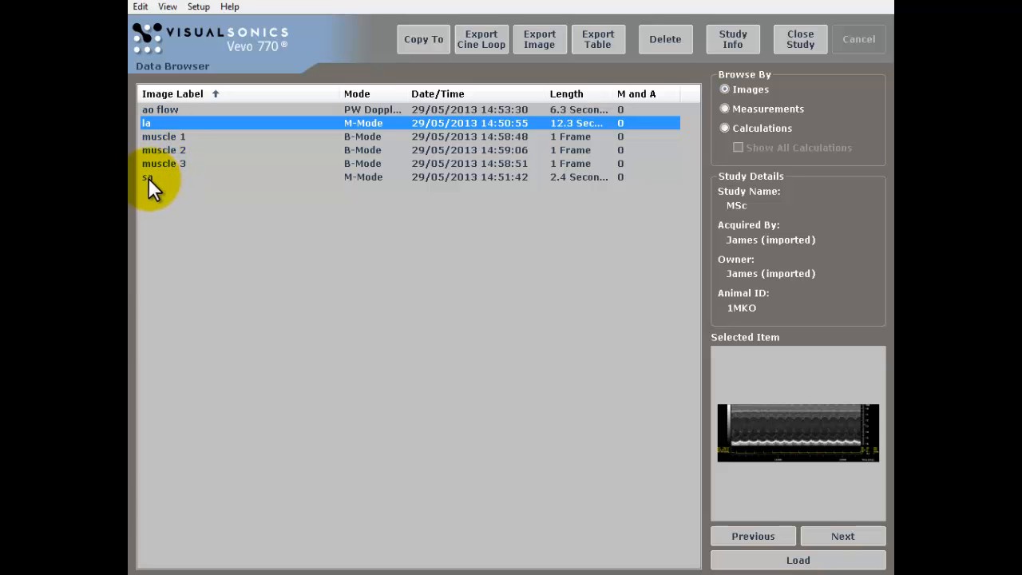
click(149, 179)
click(148, 126)
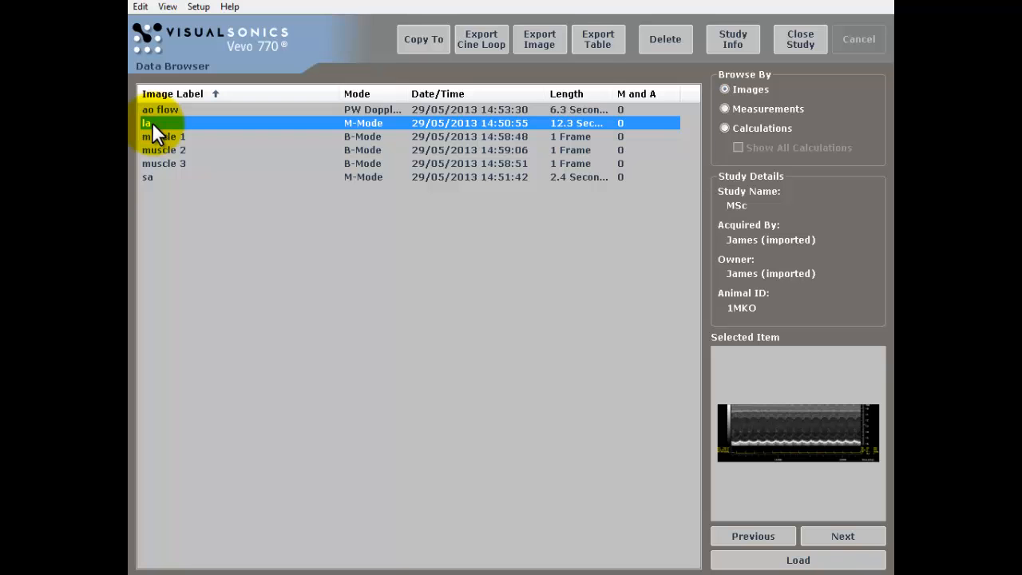
double_click(147, 123)
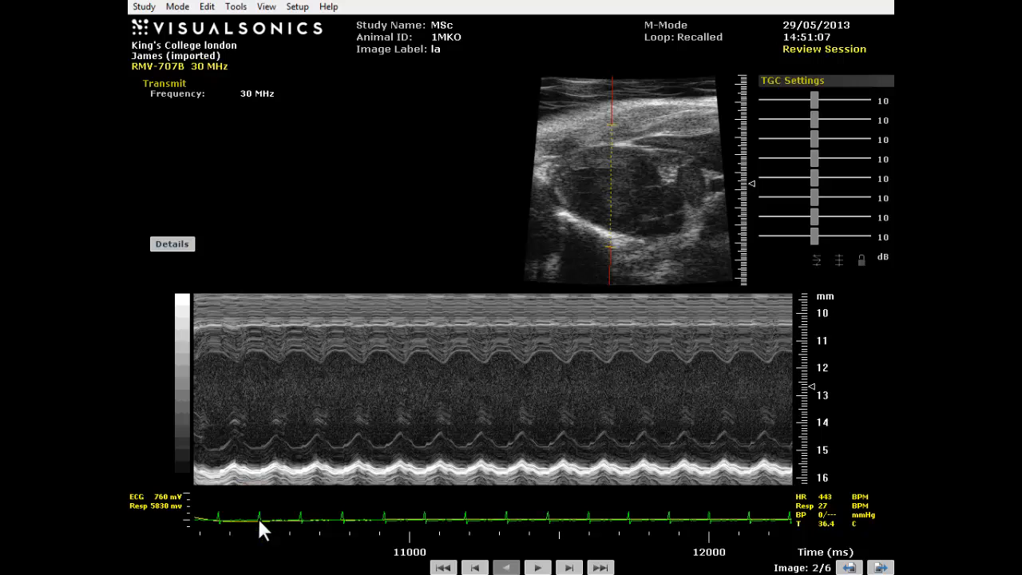
click(211, 298)
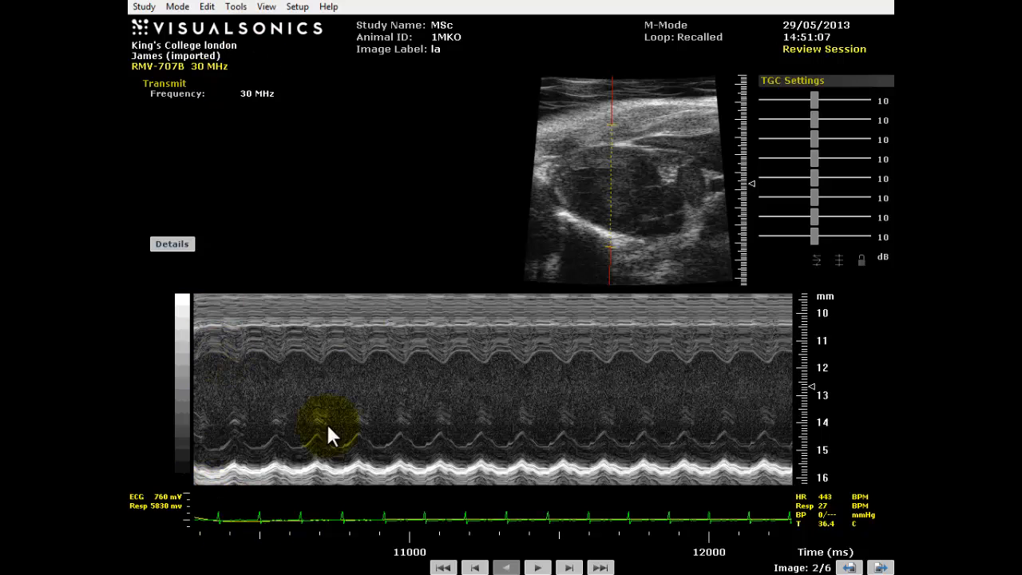
Rescale the physiology traces, setting the ECG to 230 mV and the respiration to 520 mV.
click(266, 7)
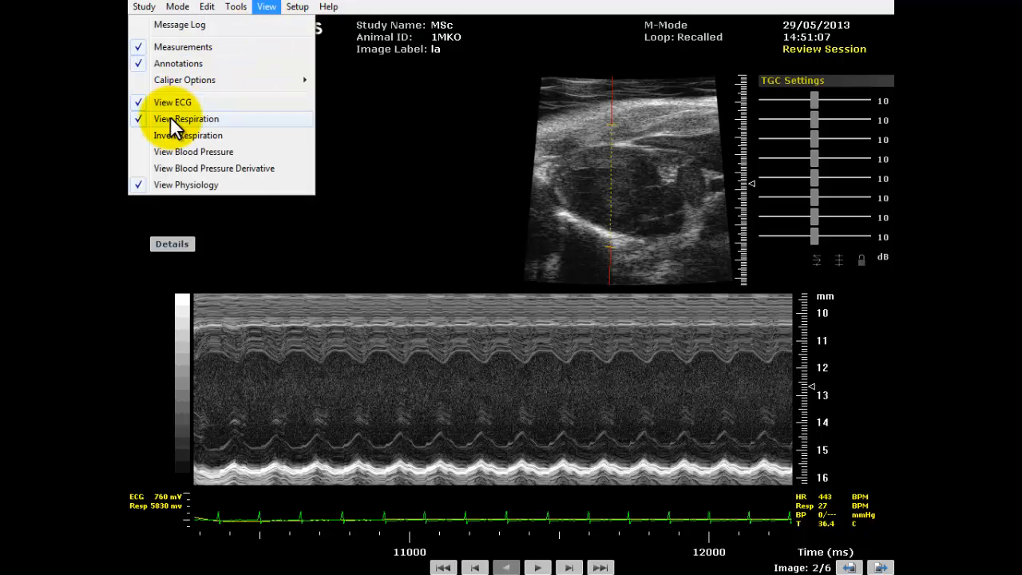
click(240, 243)
click(158, 494)
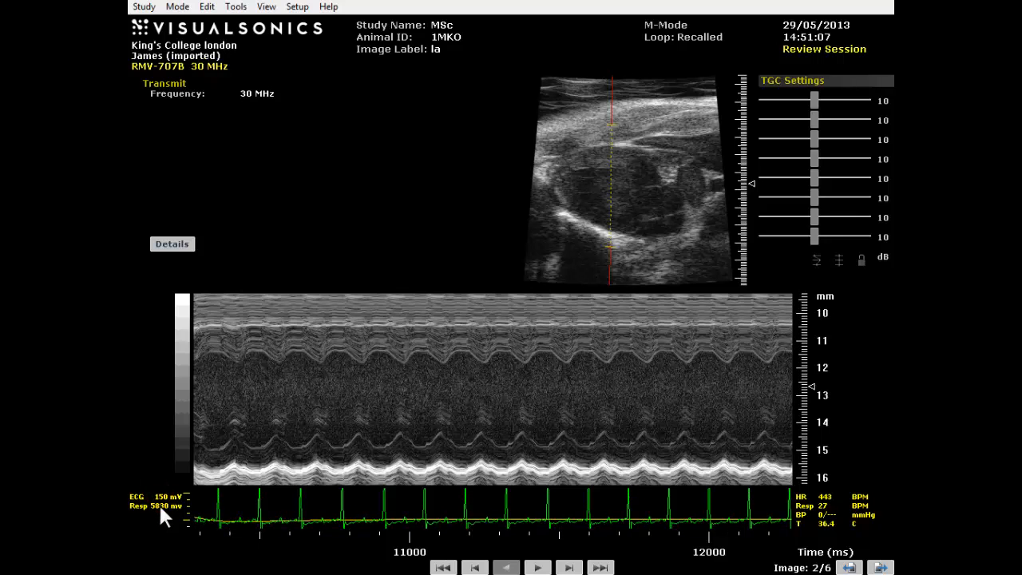
click(159, 495)
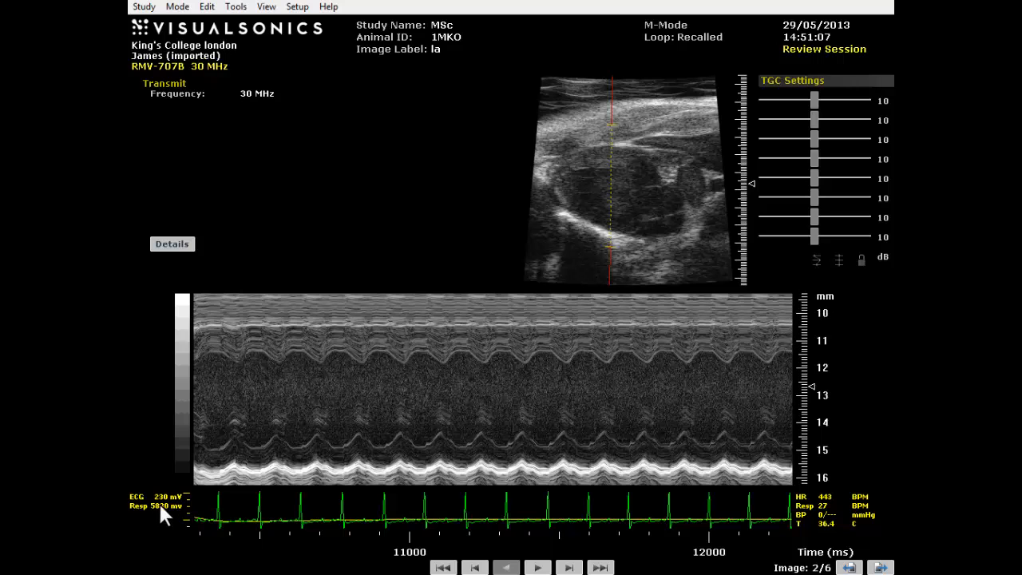
click(161, 506)
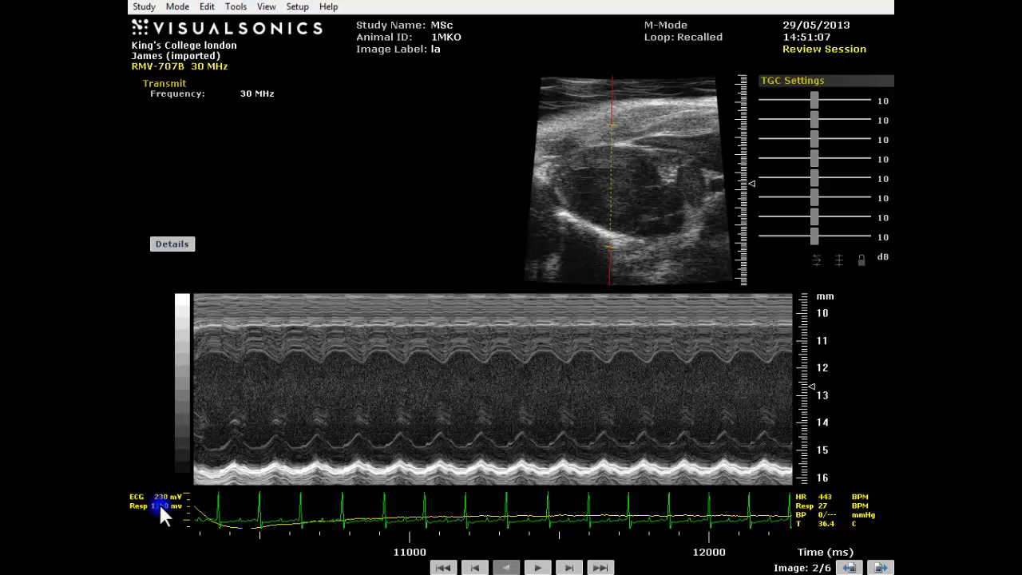
click(160, 508)
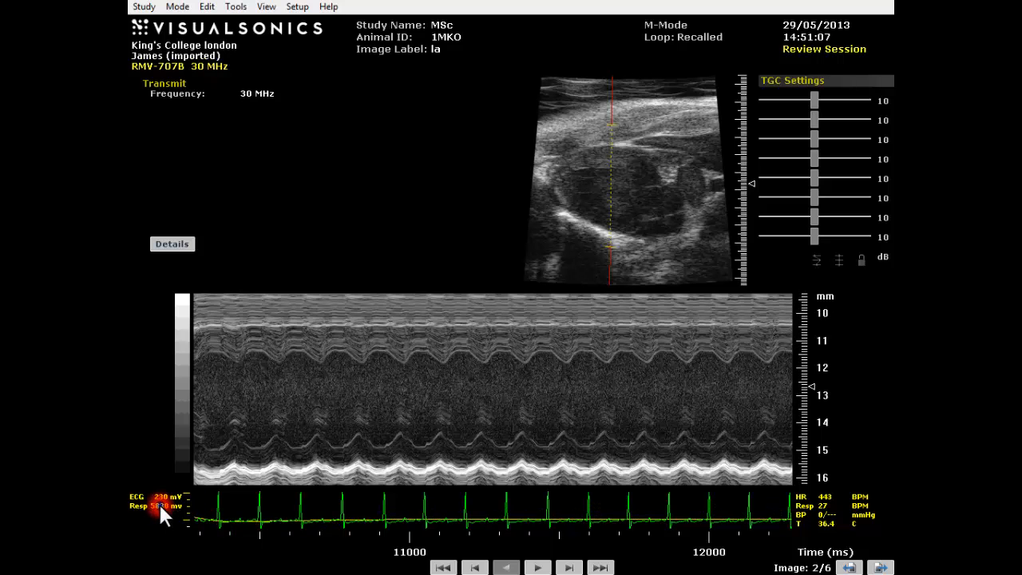
click(159, 507)
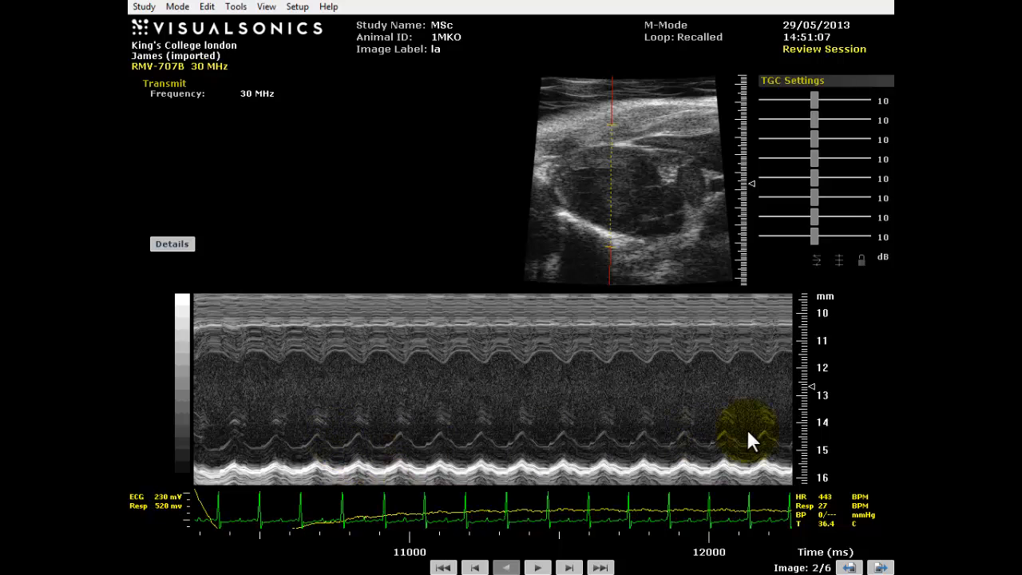
Review the M-Mode loop by stepping back through earlier beats and playing it, ending on the last section.
click(474, 569)
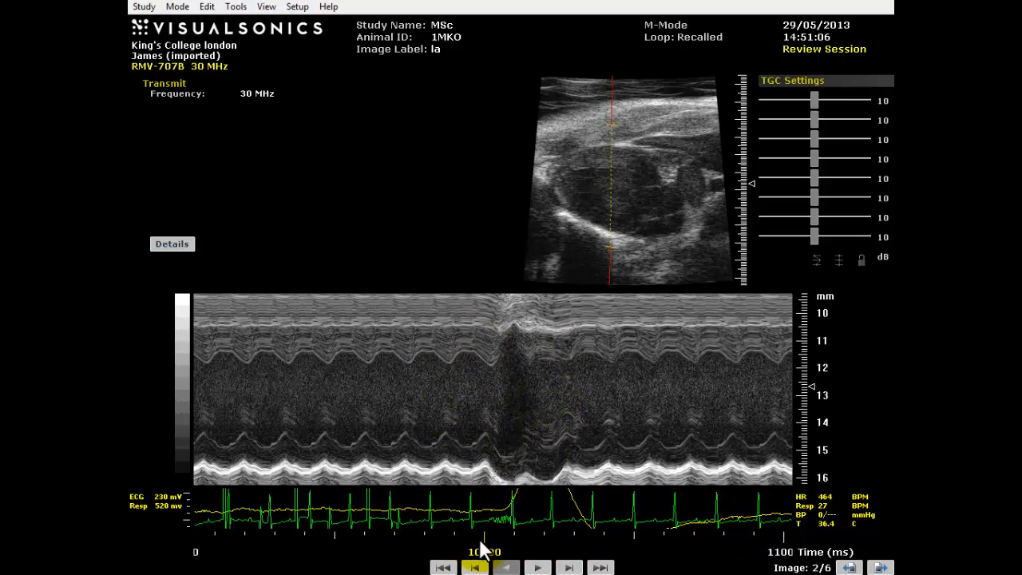
click(474, 568)
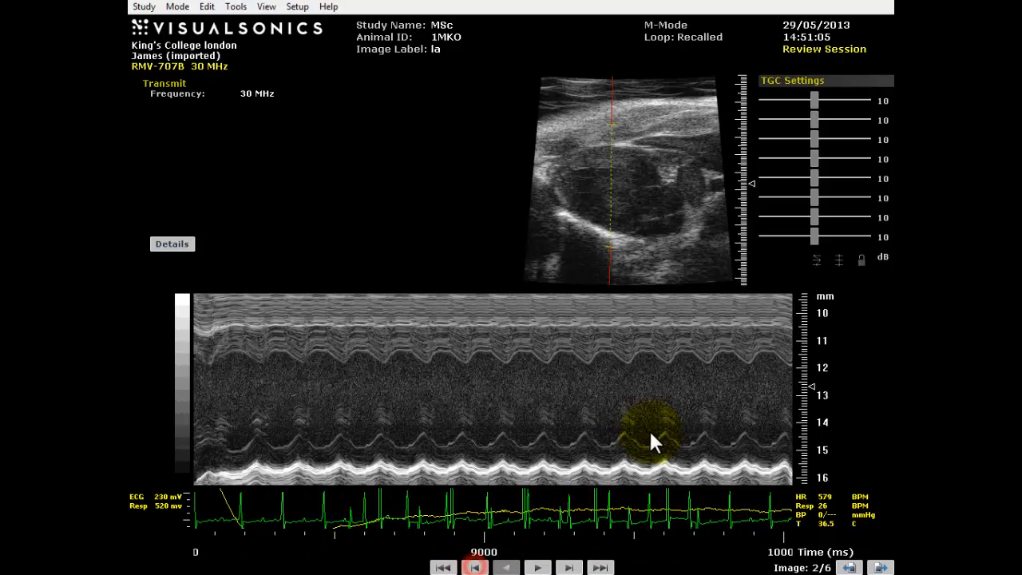
click(536, 567)
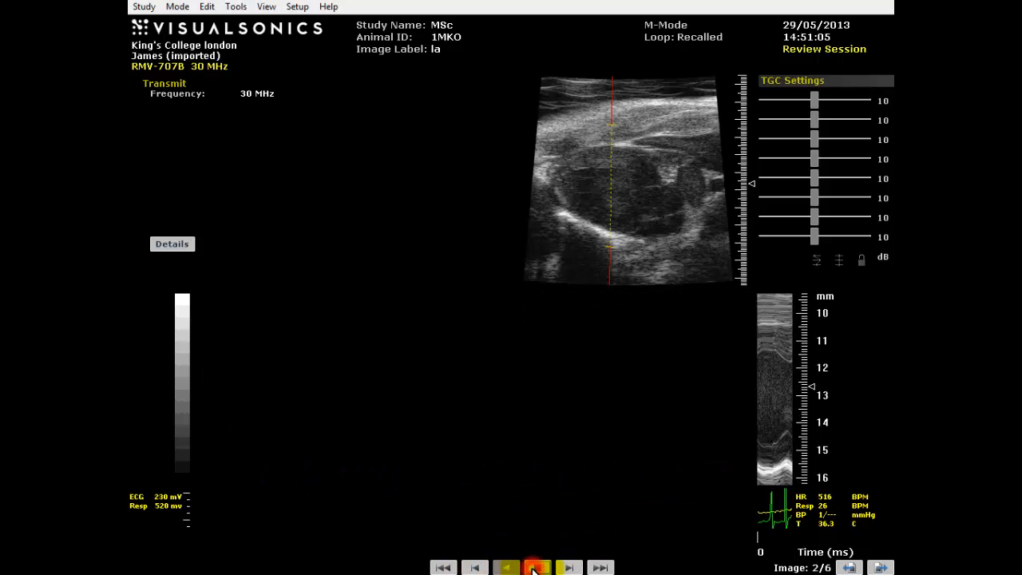
click(597, 568)
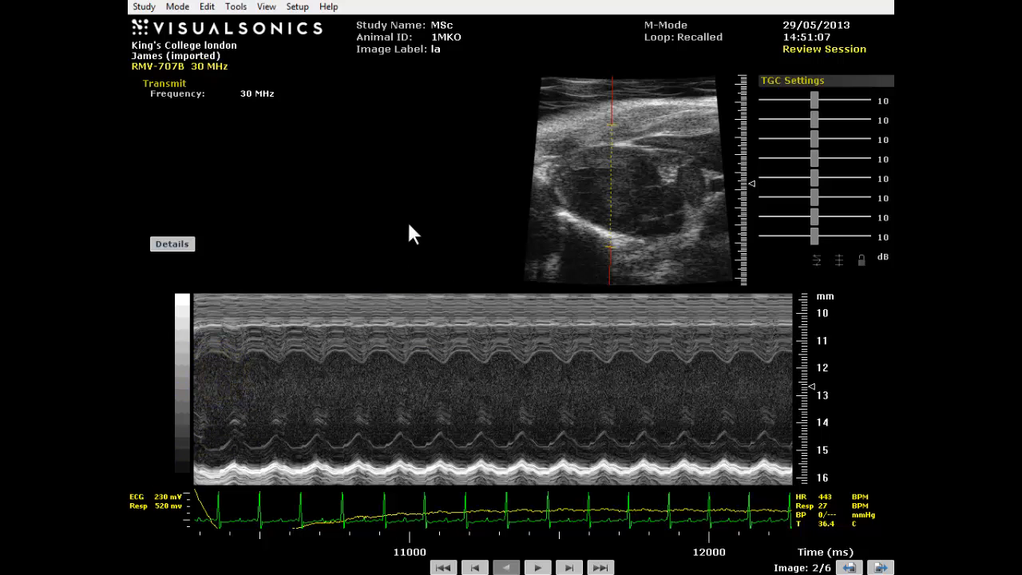
Open the M-Mode measurement tools with the LV M-Mode (LVM) protocol from the cardiac package.
click(236, 6)
click(192, 25)
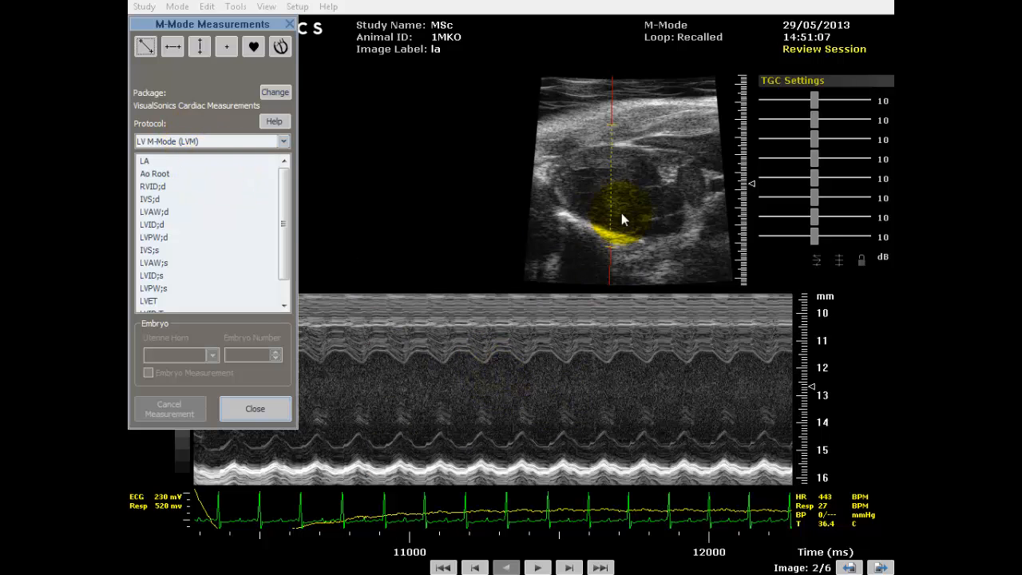
click(283, 143)
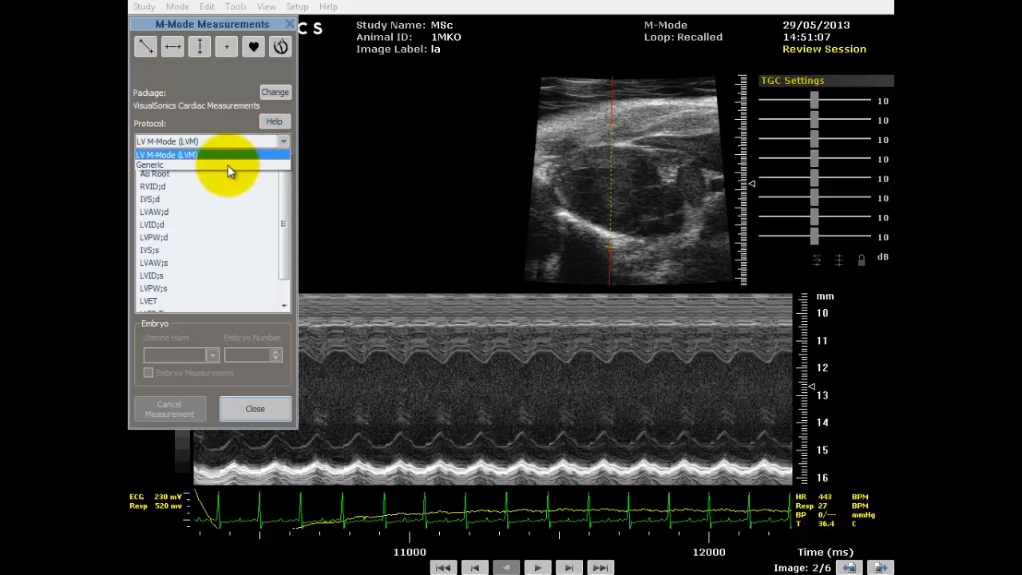
click(233, 154)
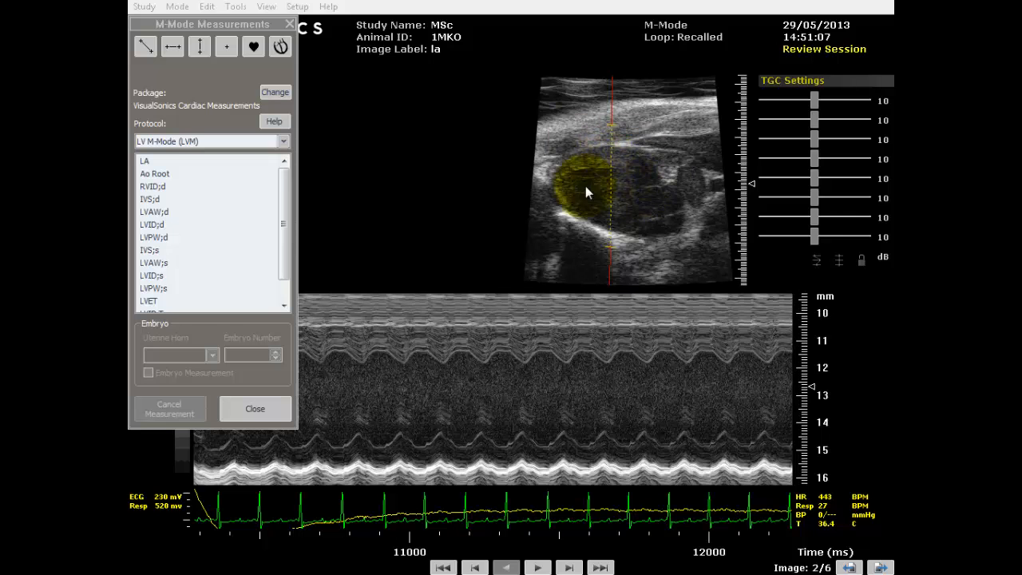
Measure the diastolic septum (IVS;d), ventricular diameter (LVID;d) and posterior wall (LVPW;d) in one vertical line at the second ECG peak after 11000 ms.
click(152, 200)
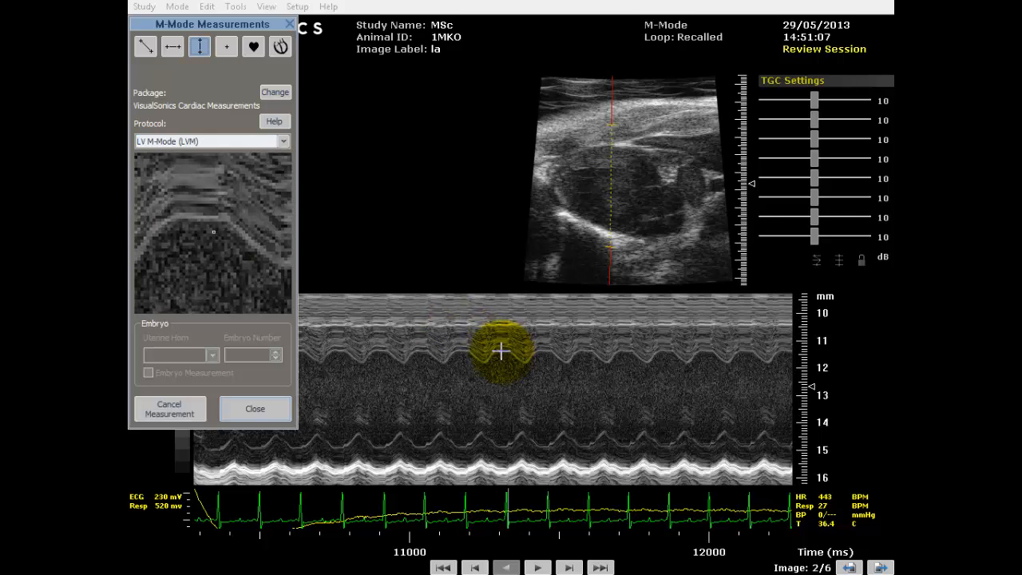
click(463, 324)
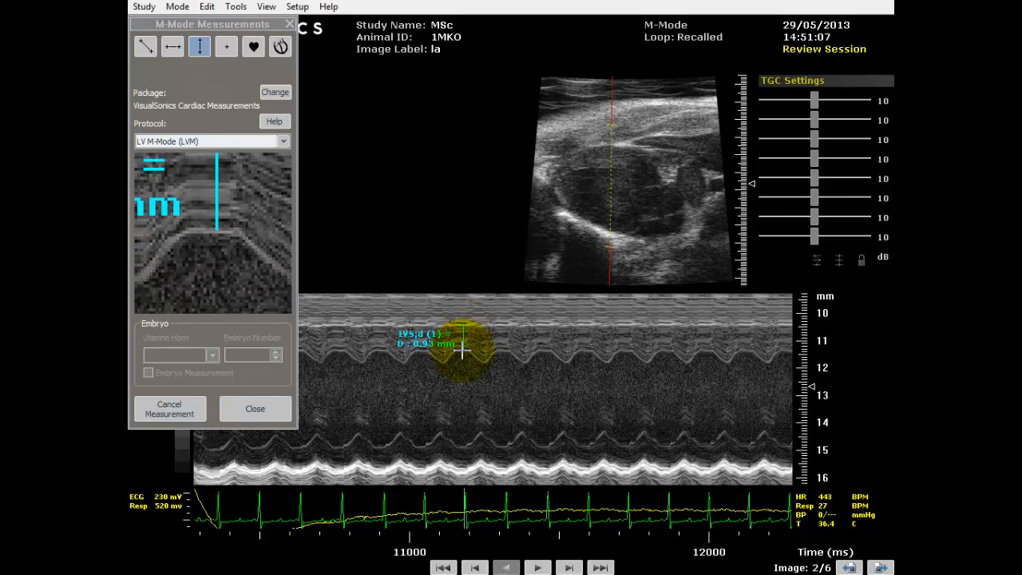
click(463, 350)
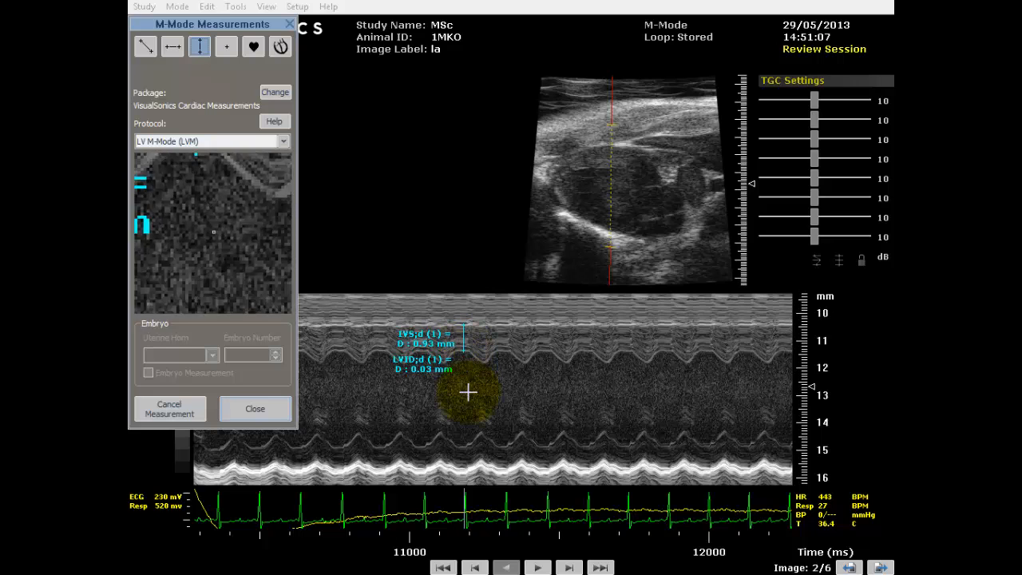
click(462, 445)
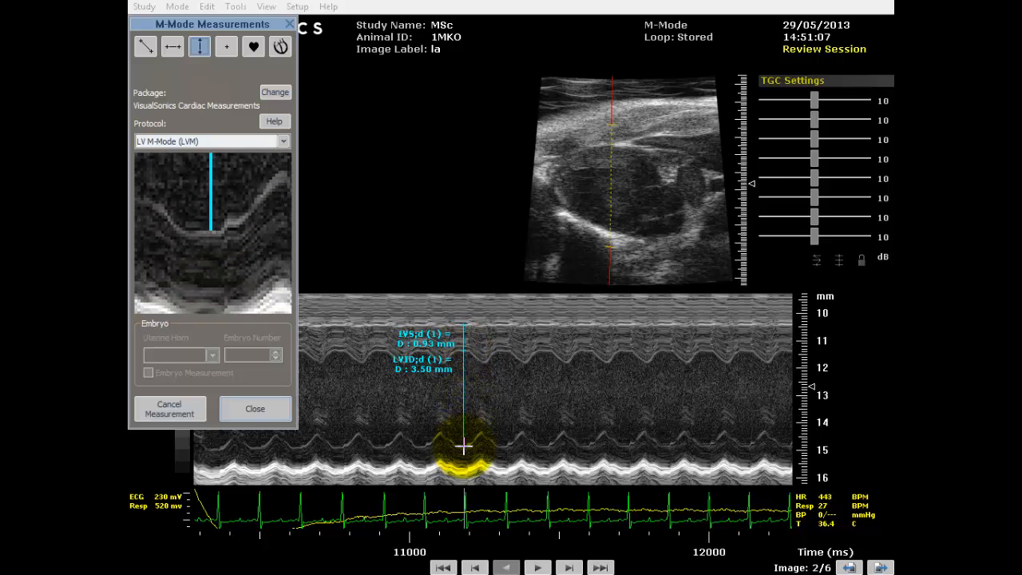
click(464, 446)
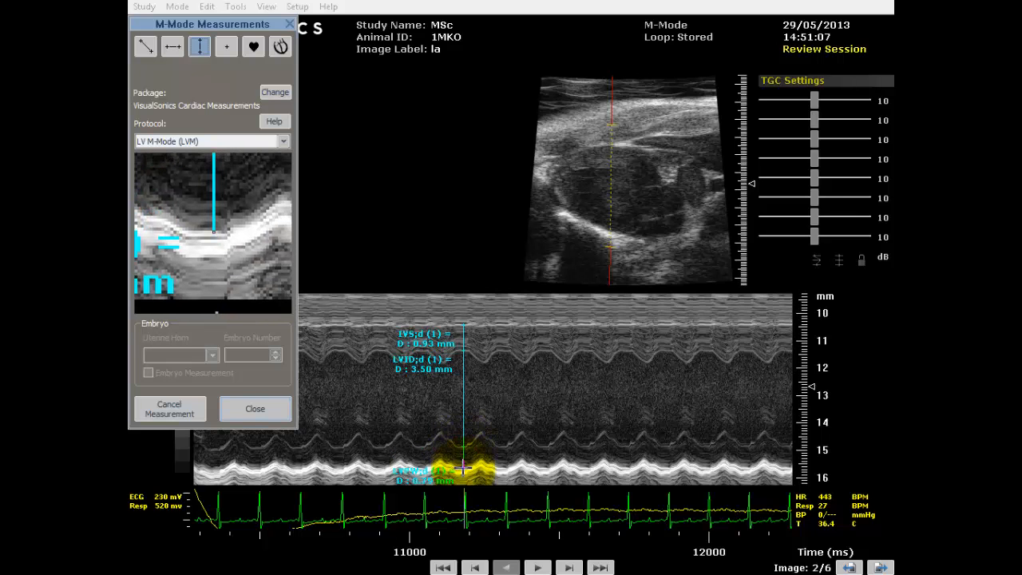
click(463, 470)
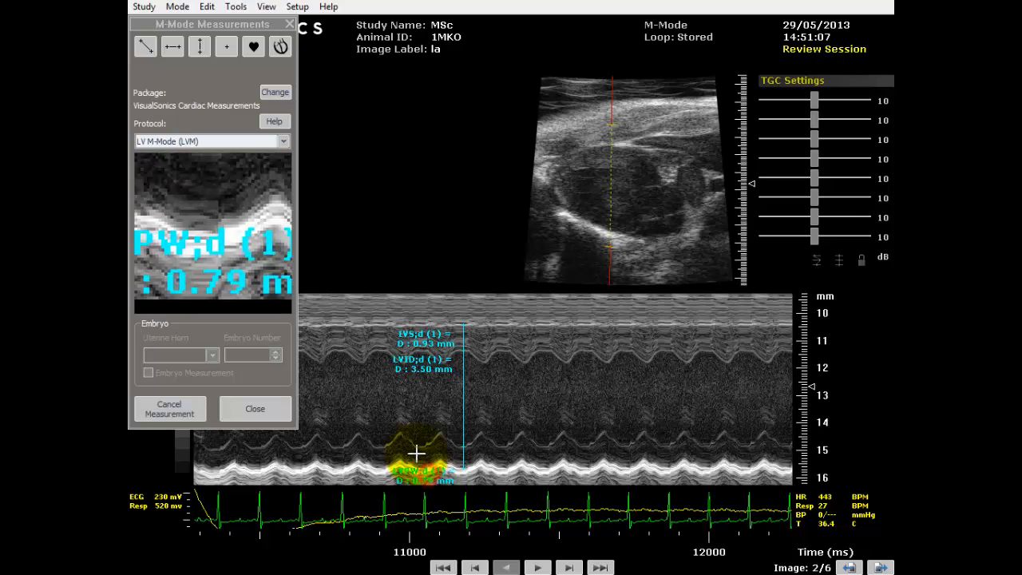
Move the LVPW;d, LVID;d and IVS;d labels beside the structures they measure, clear of the diastolic caliper line.
click(417, 452)
click(414, 370)
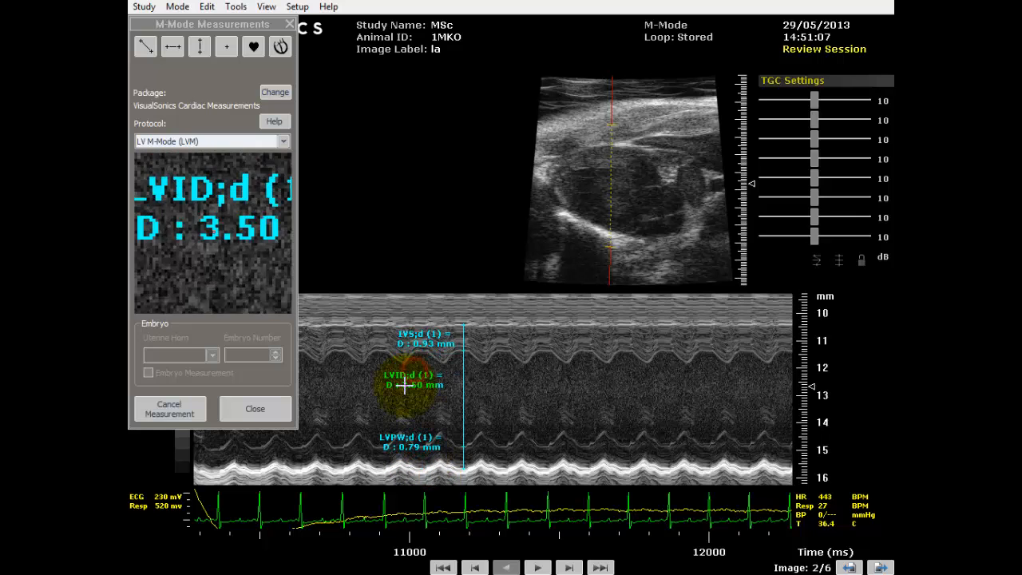
click(405, 387)
click(421, 351)
click(405, 349)
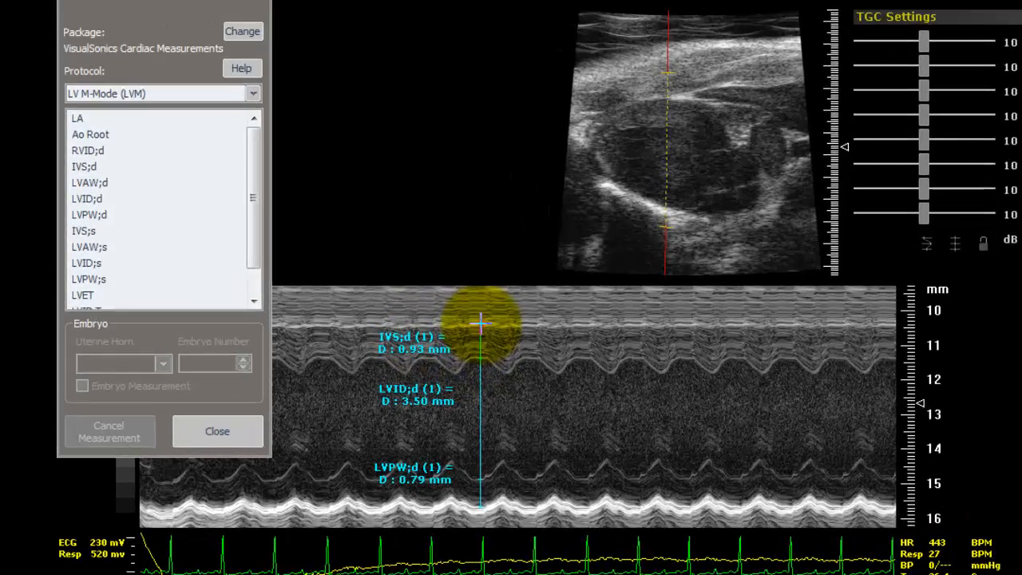
drag(464, 324, 515, 329)
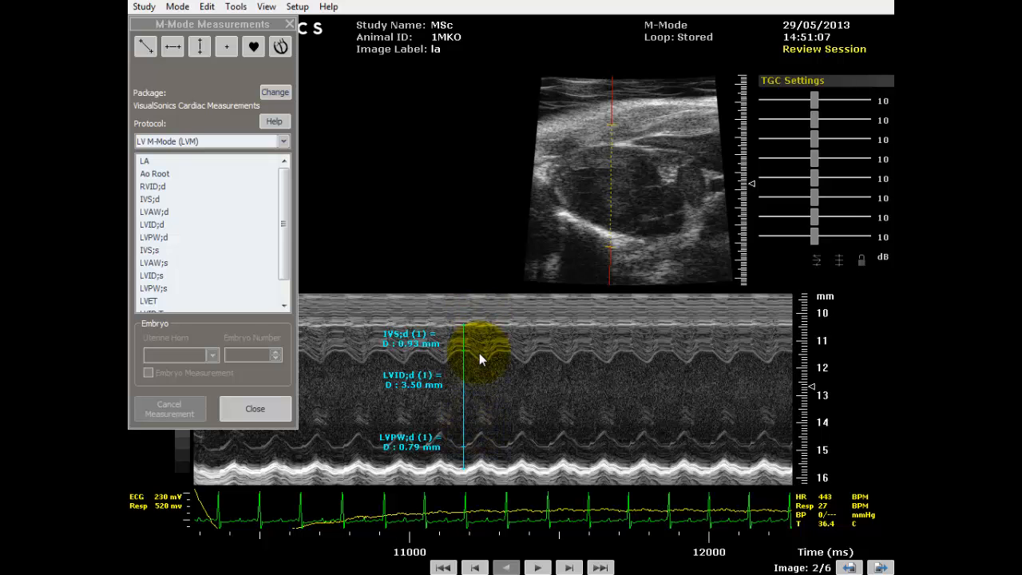
Measure IVS;s, LVID;s and LVPW;s in one vertical line at peak contraction of the beat already measured in diastole.
click(154, 248)
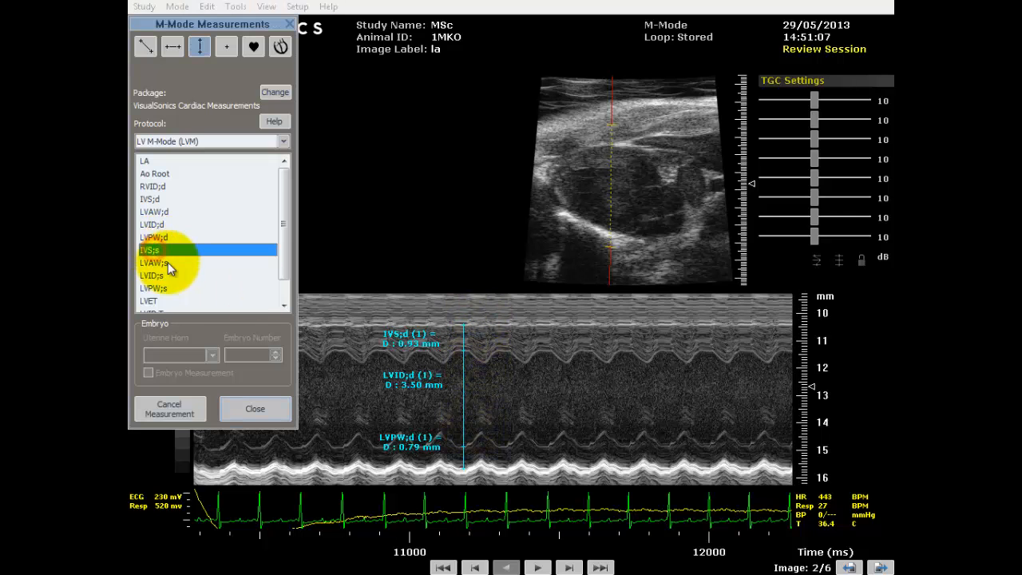
click(483, 323)
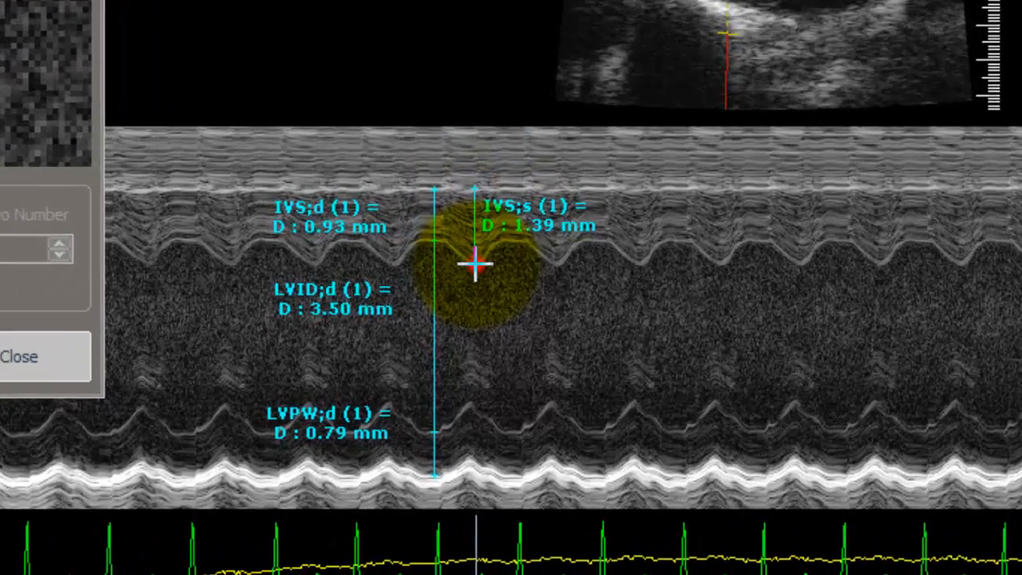
click(484, 363)
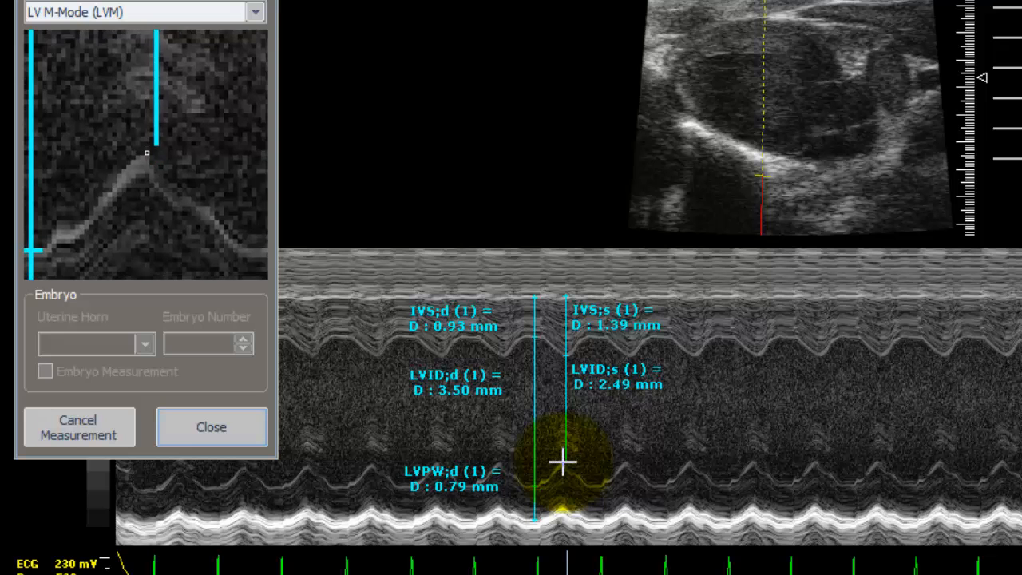
click(562, 462)
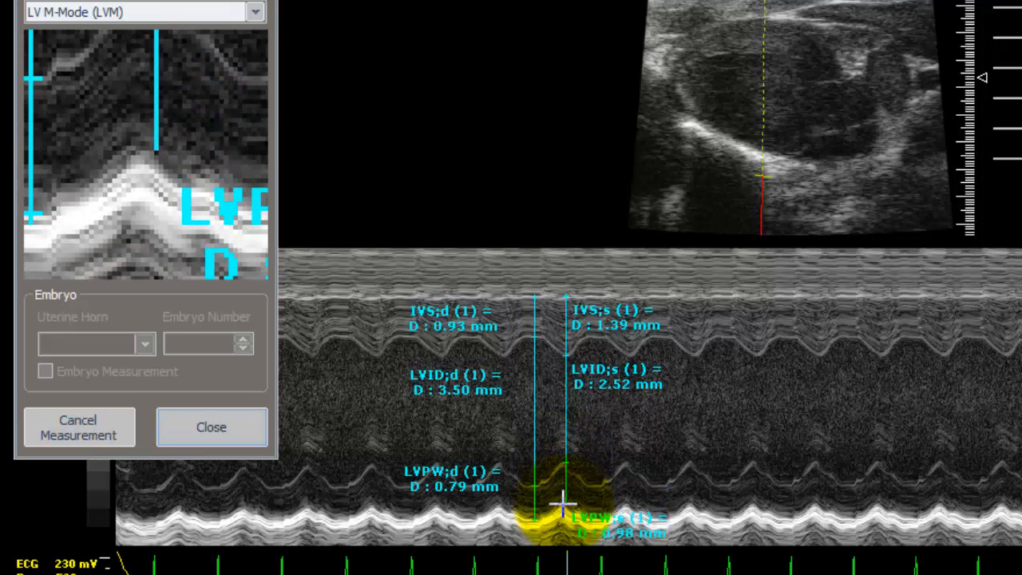
click(559, 511)
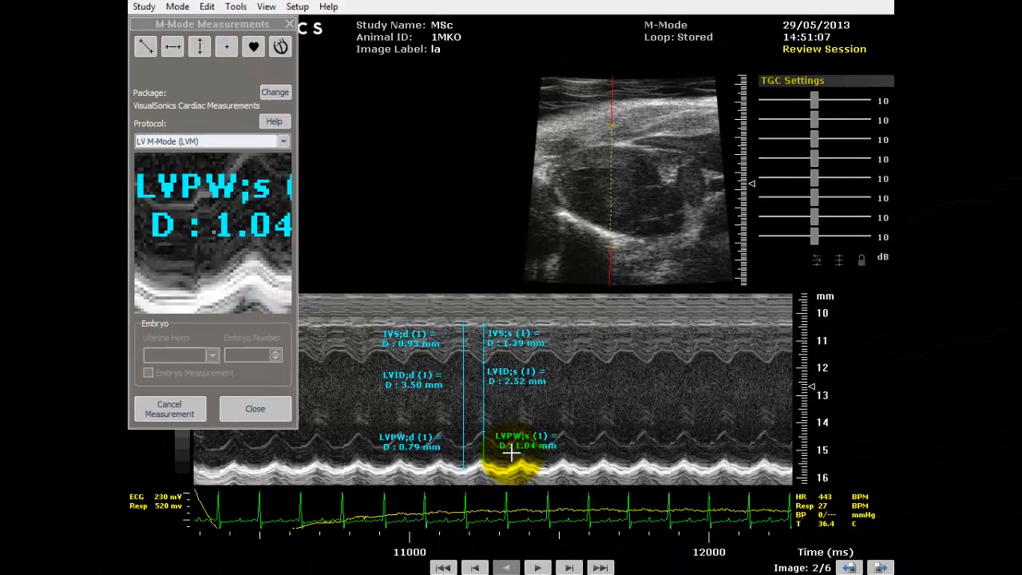
Place the LVPW;s, LVID;s and IVS;s labels beside their structures, clear of the systolic caliper line.
click(556, 471)
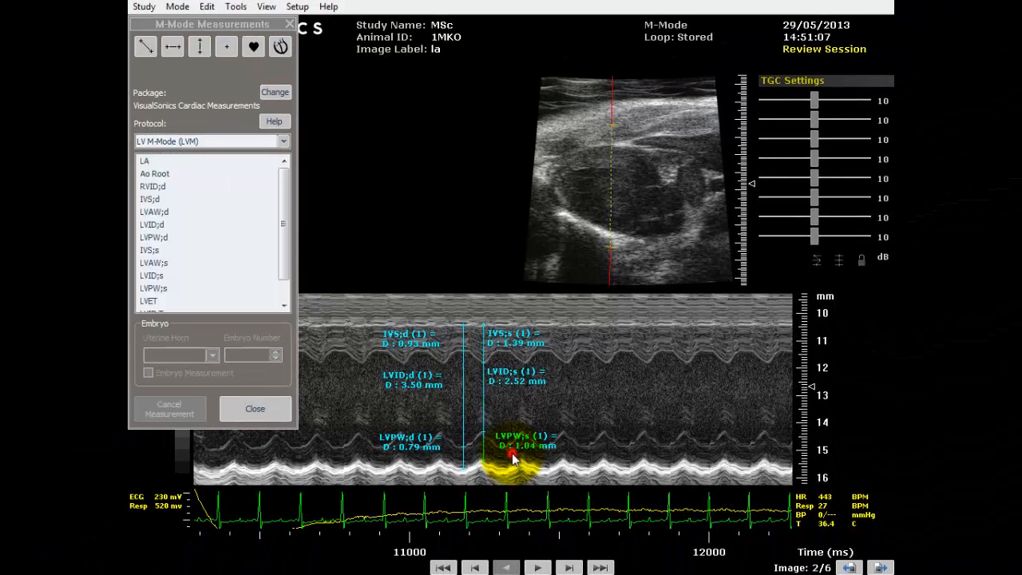
click(550, 381)
click(521, 401)
click(510, 335)
click(521, 345)
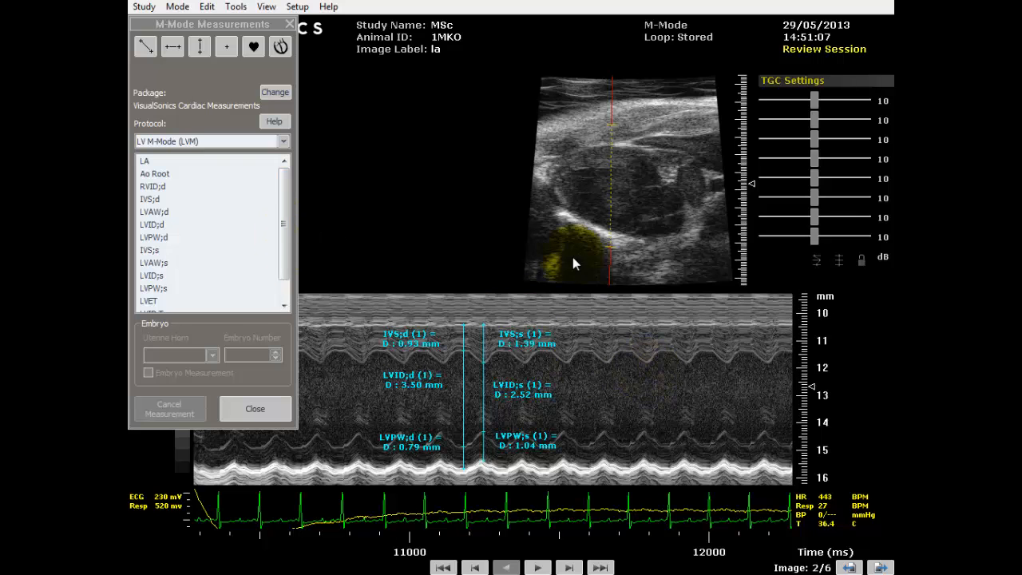
Start an LVID Trace and outline the upper ventricular wall edge over four beats, from about 11650 to 12190 ms.
drag(283, 233, 283, 254)
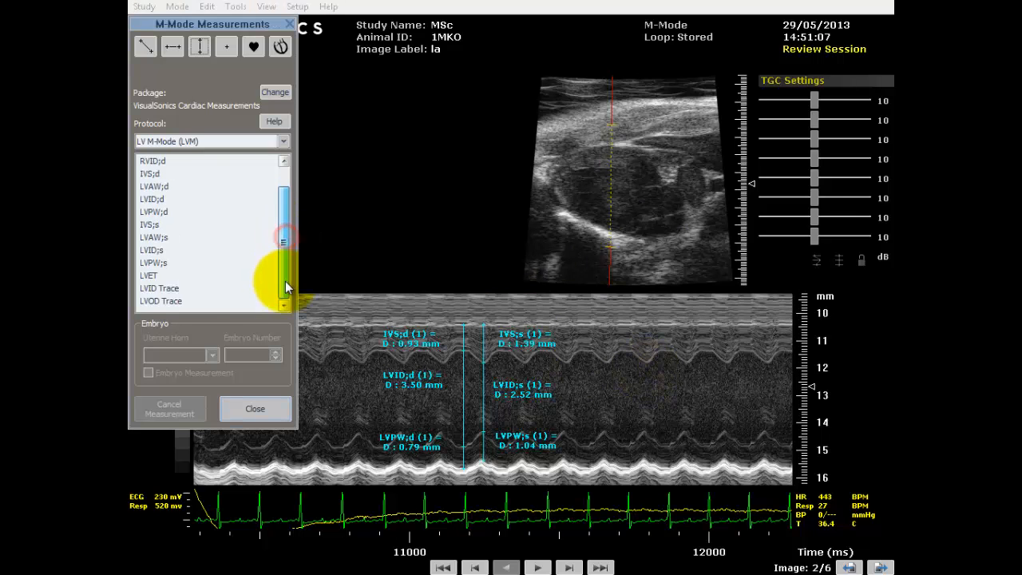
click(148, 293)
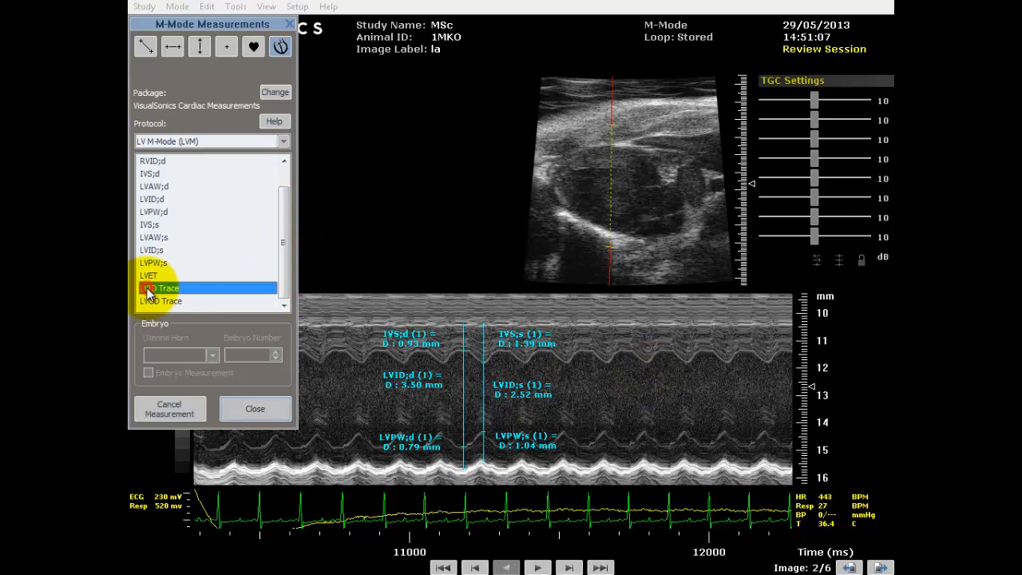
click(605, 362)
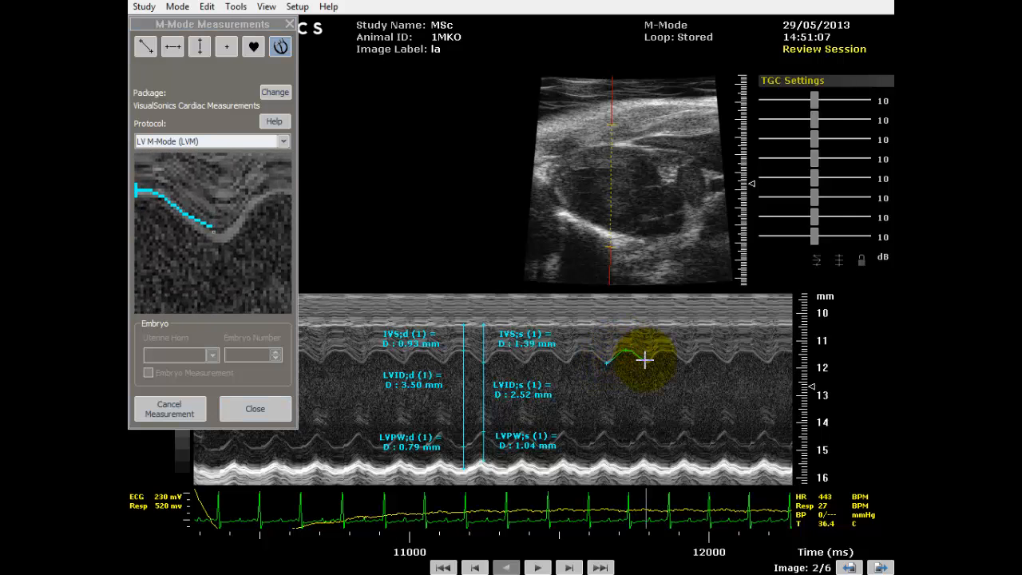
click(647, 362)
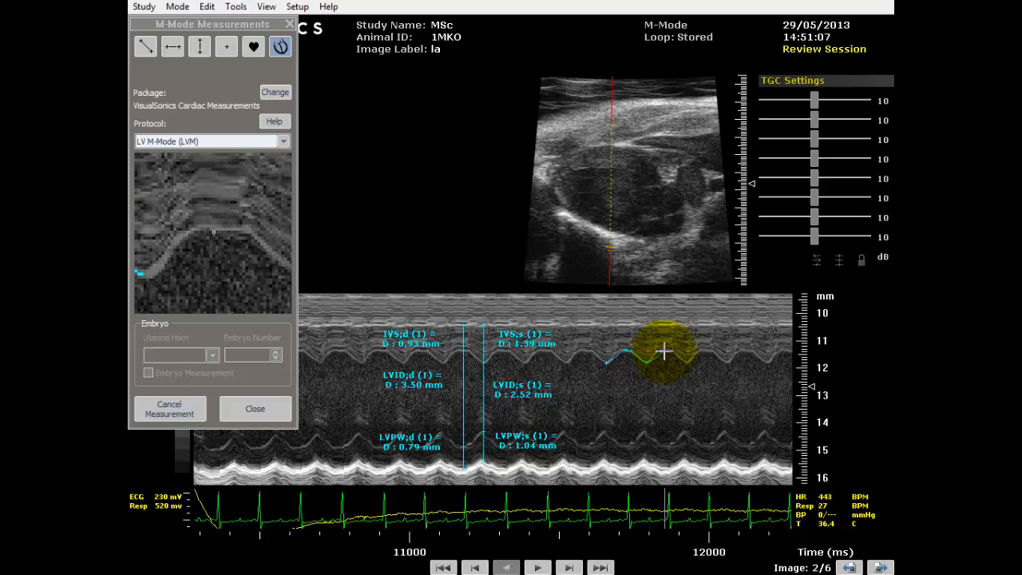
click(686, 362)
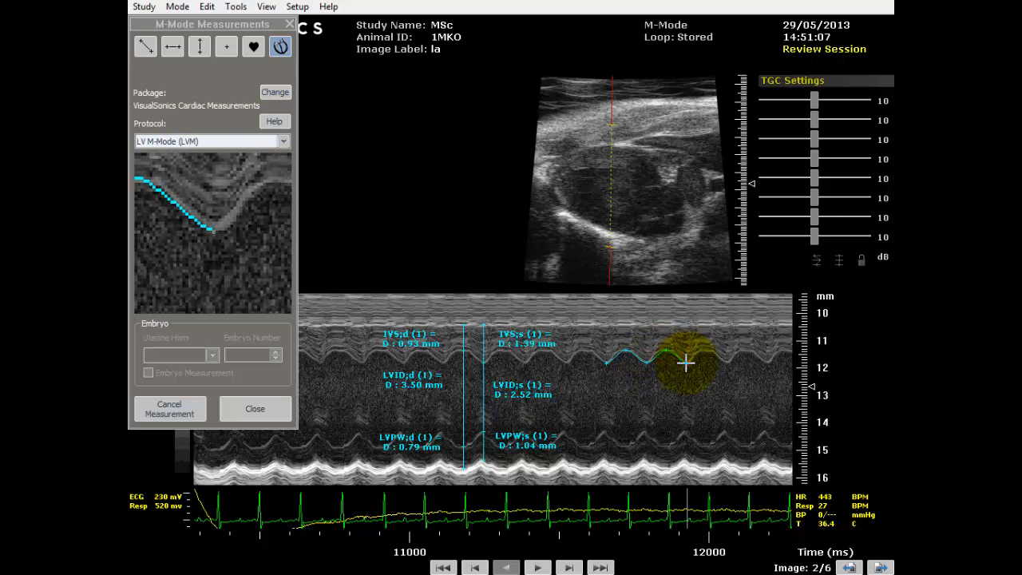
click(705, 349)
click(729, 363)
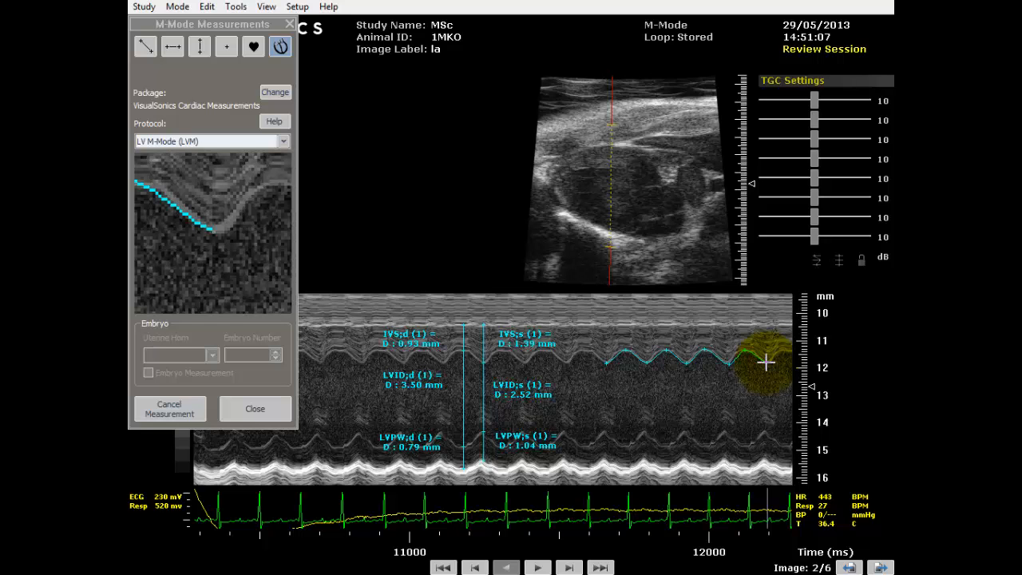
click(766, 362)
right_click(766, 363)
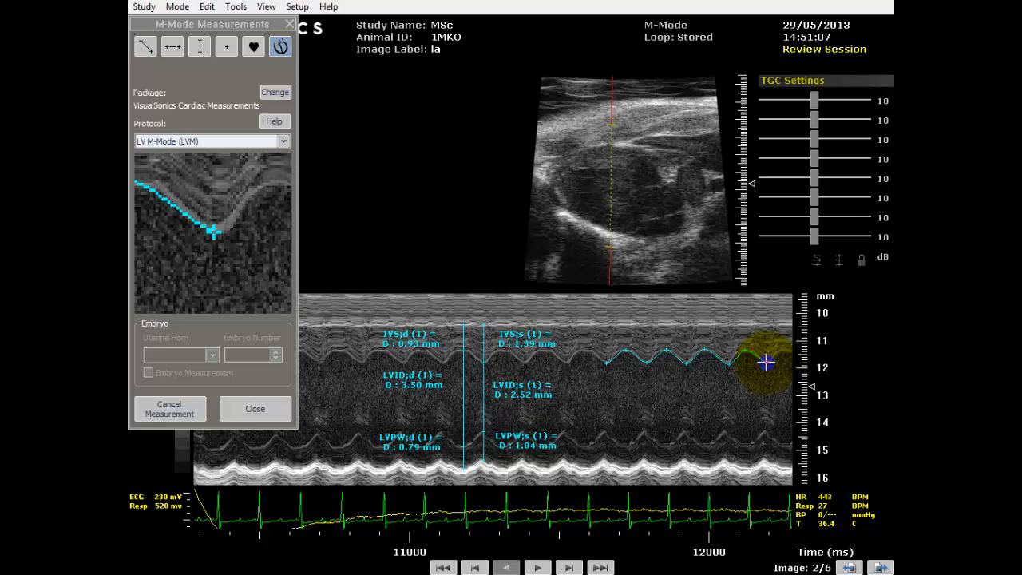
Complete the LVID Trace by outlining the lower ventricular wall edge backwards over the same four beats, from systolic peak to systolic peak.
click(766, 431)
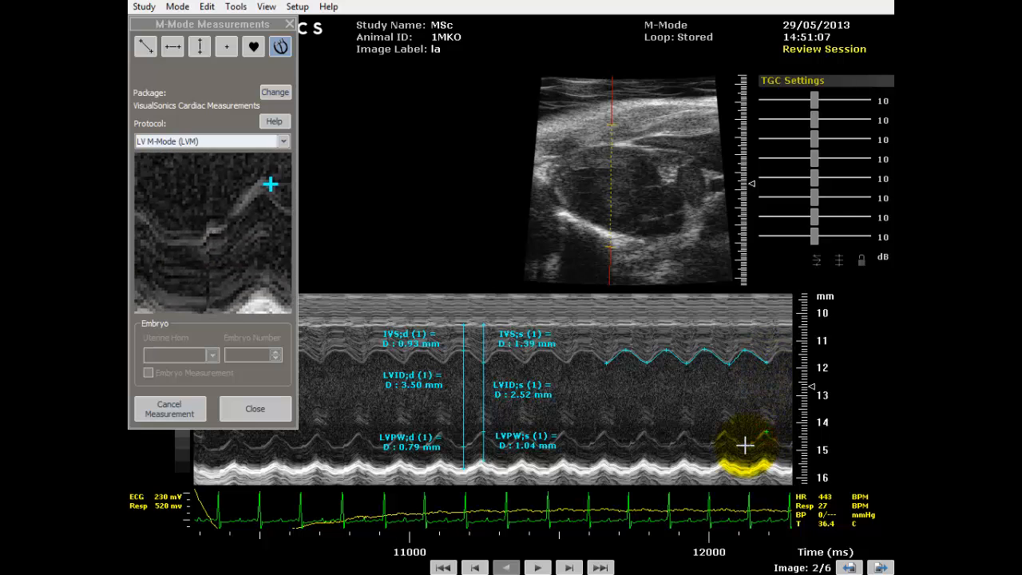
click(745, 448)
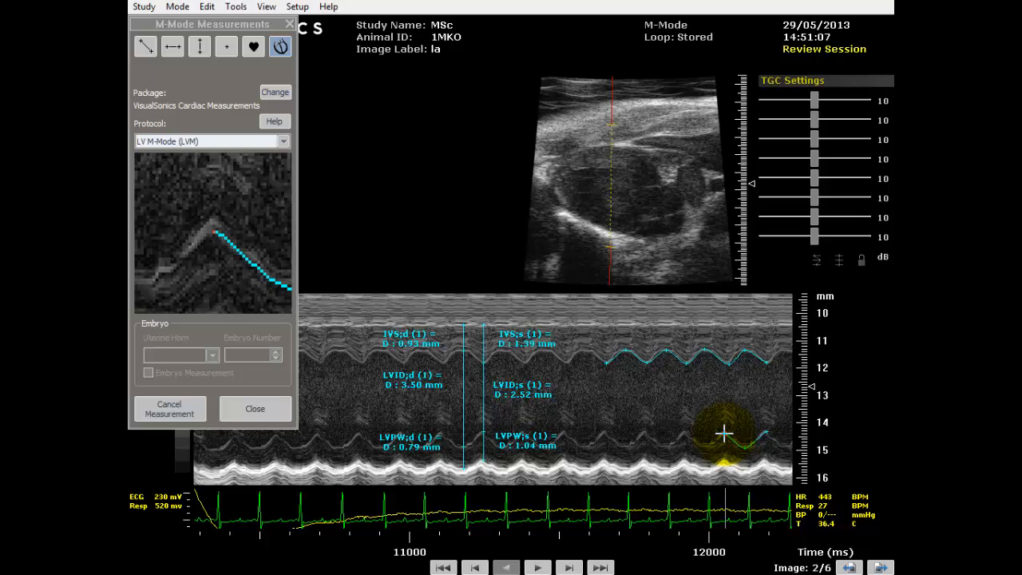
click(725, 433)
click(705, 446)
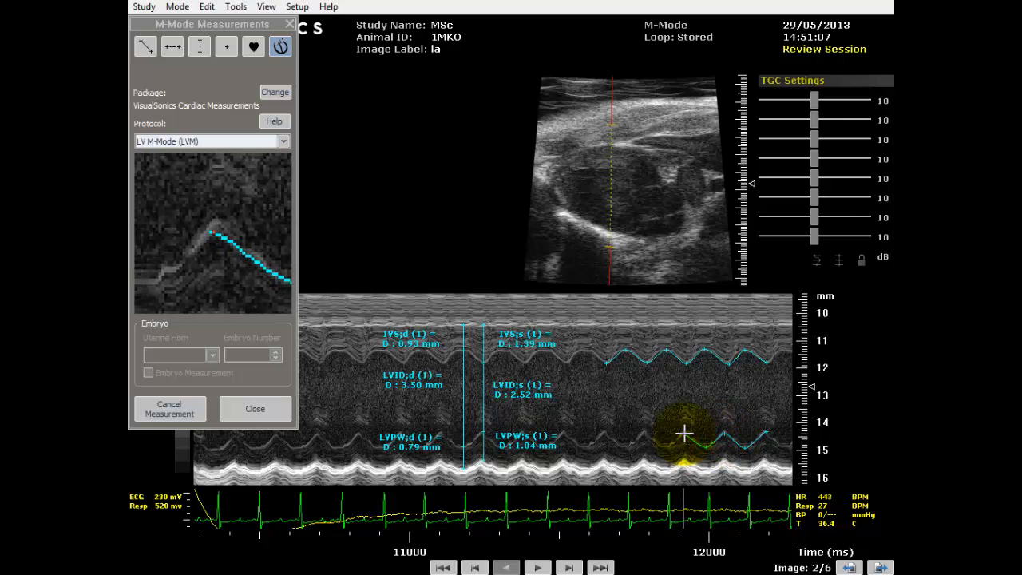
click(685, 432)
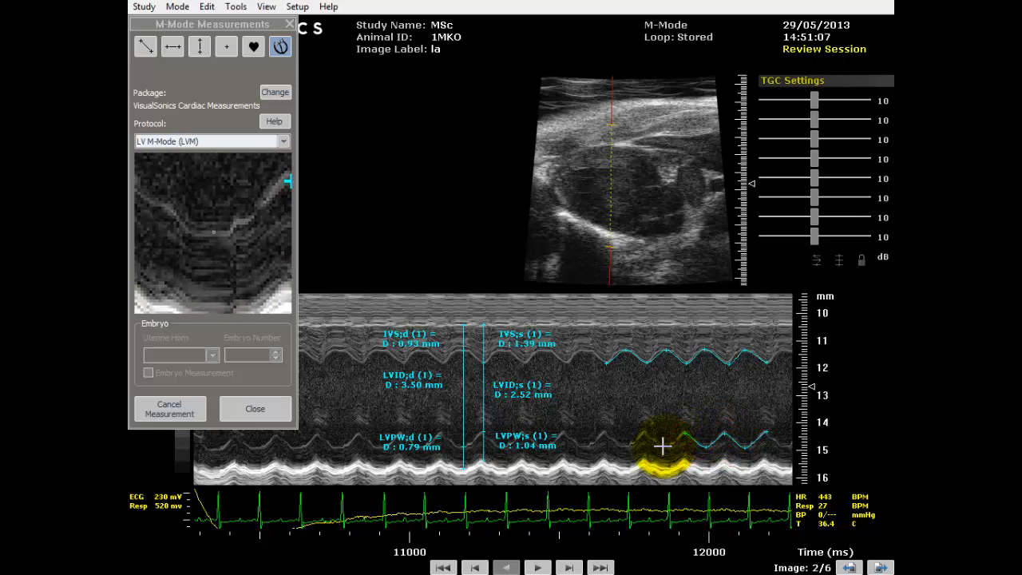
click(663, 445)
click(645, 431)
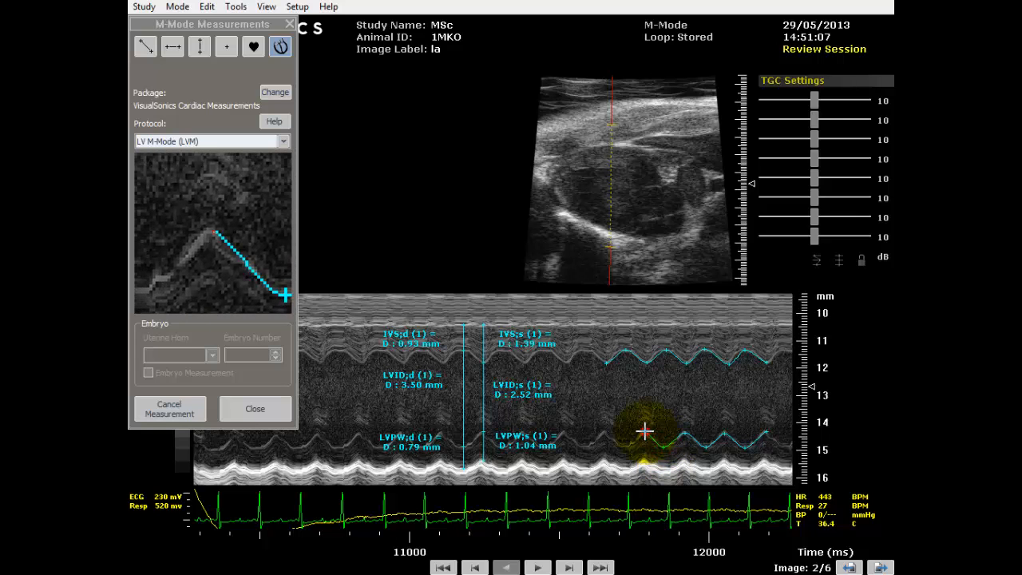
click(605, 432)
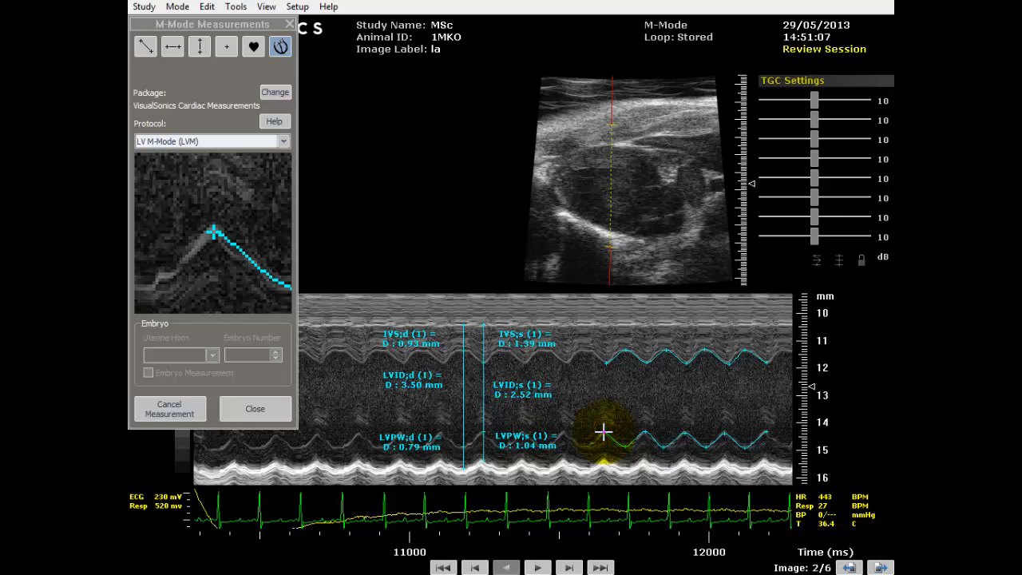
right_click(604, 432)
Move the LVID Trace results label between the traced walls near the end of the trace and close the measurement tools.
drag(643, 441, 722, 399)
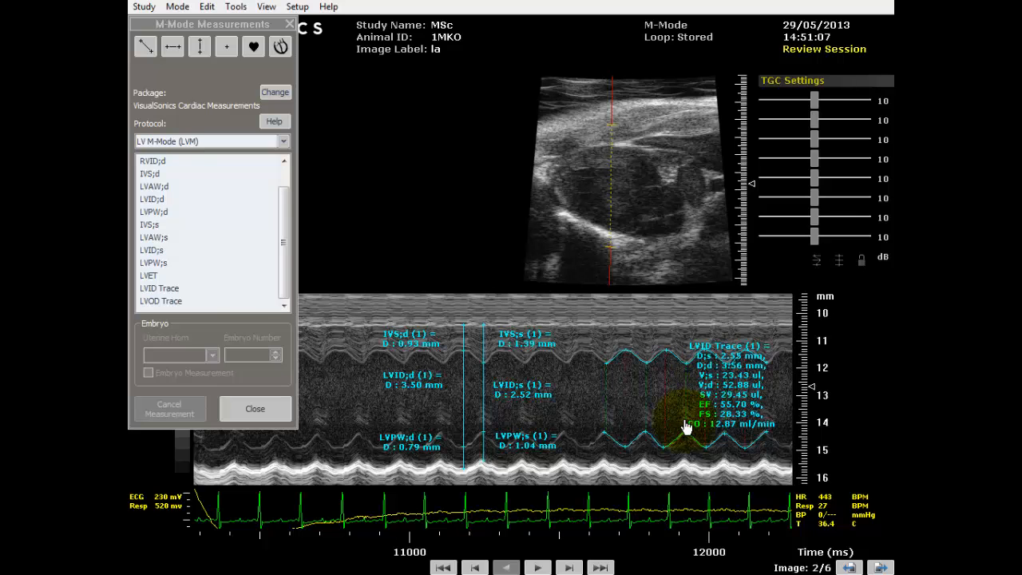
drag(719, 390, 721, 404)
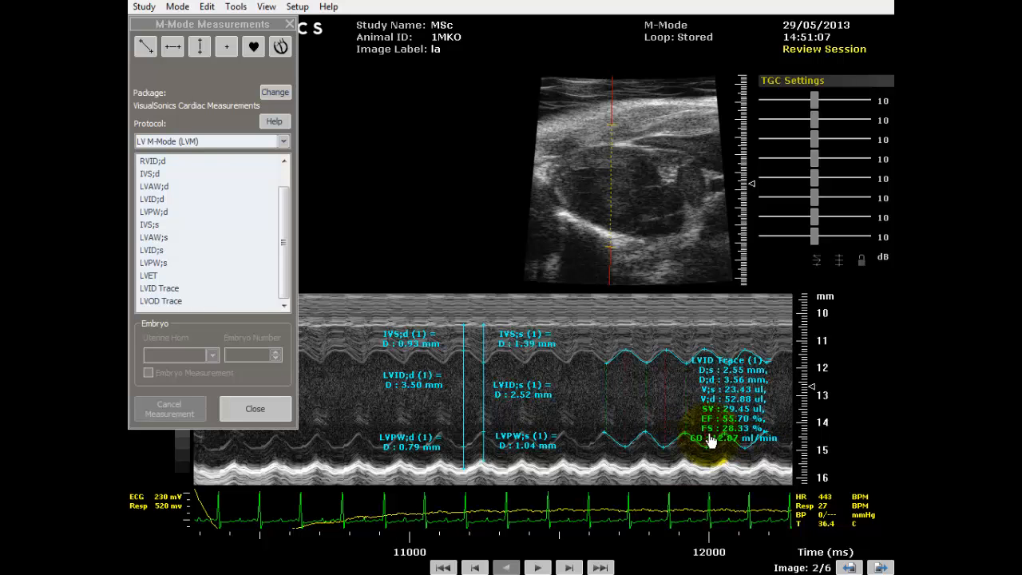
click(269, 410)
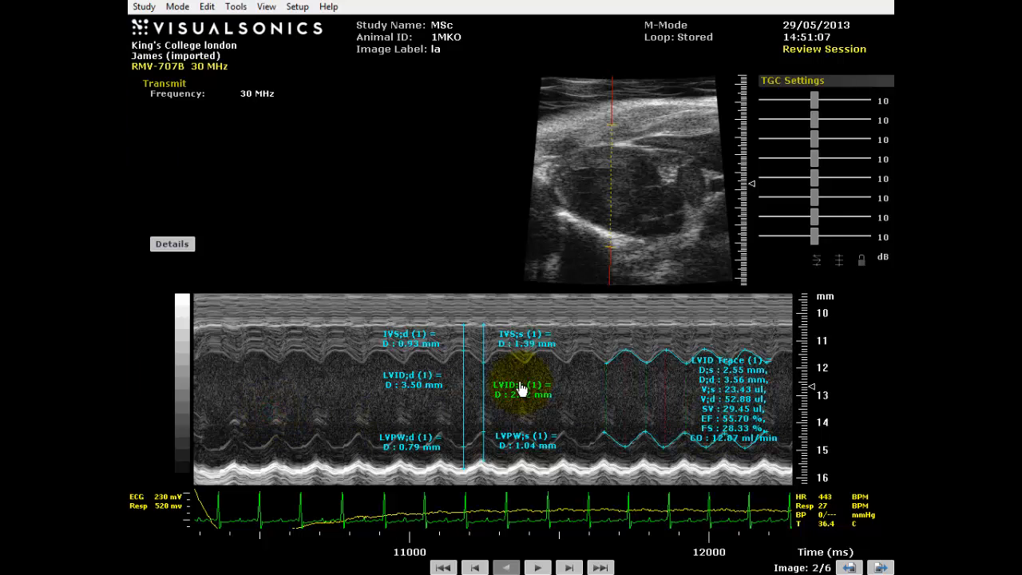
Return to the study's image list, open the "sa" M-Mode image and bring up its LV M-Mode measurements.
key(Escape)
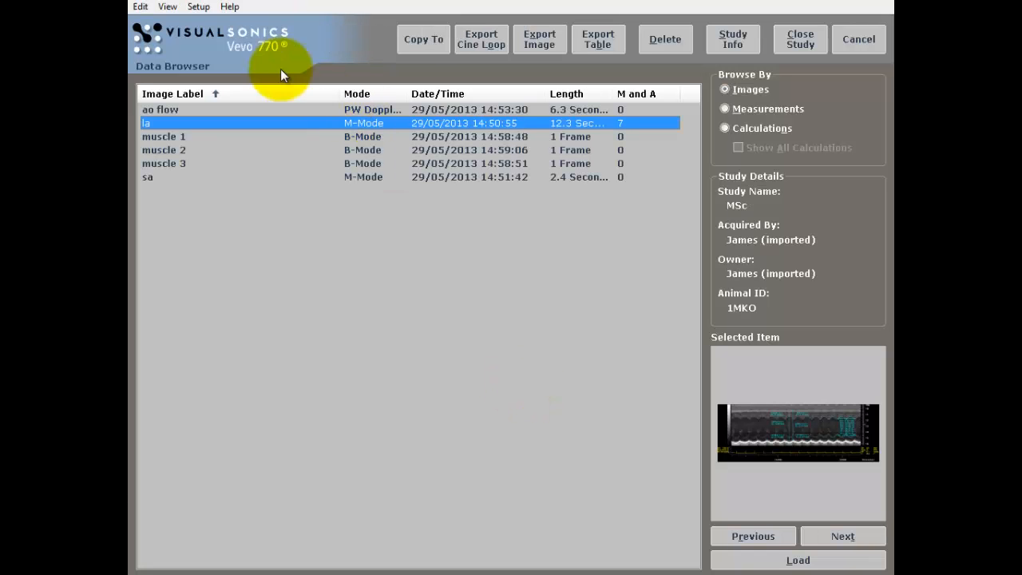
double_click(148, 178)
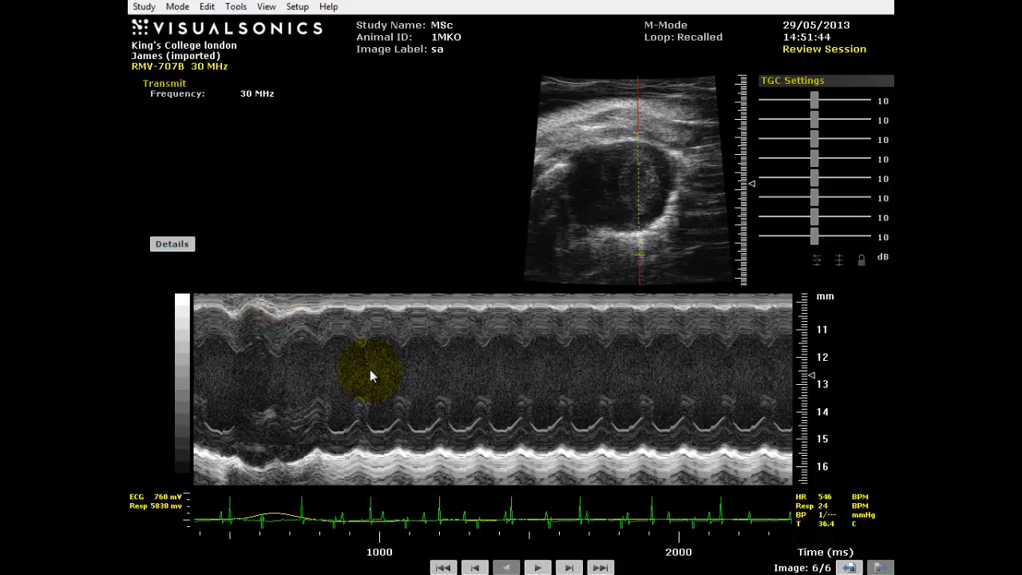
key(alt+t)
key(m)
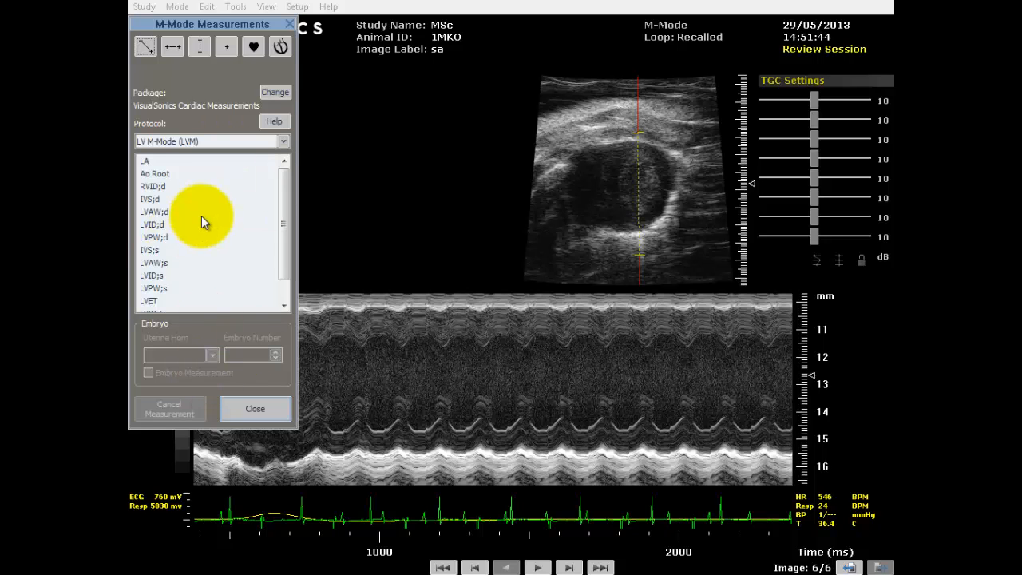
mouse_move(283, 231)
mouse_down()
mouse_move(279, 270)
mouse_move(274, 234)
mouse_up()
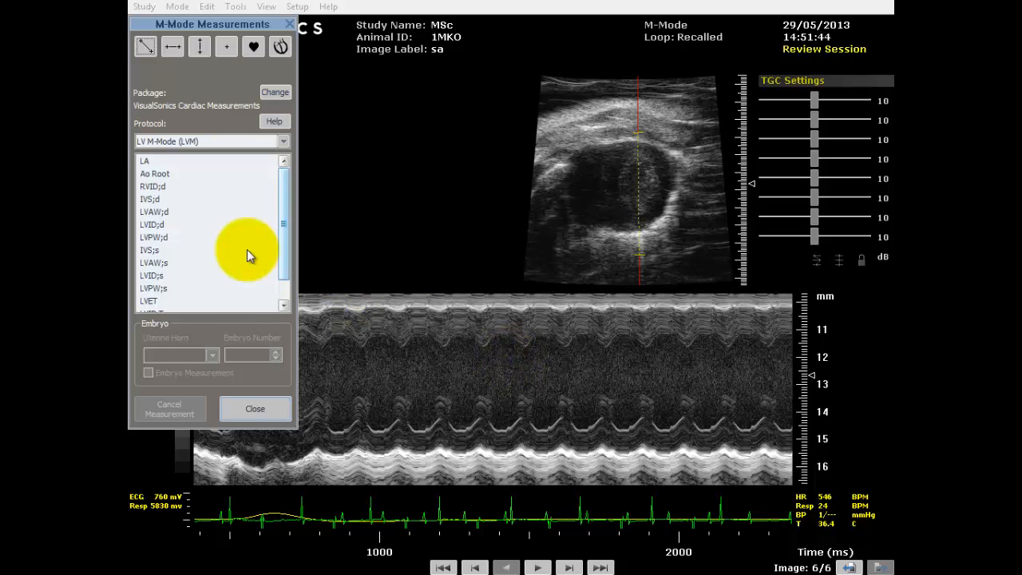
Measure LVAW;d, LVID;d and LVPW;d in one vertical line in diastole at about 1280 ms.
click(152, 212)
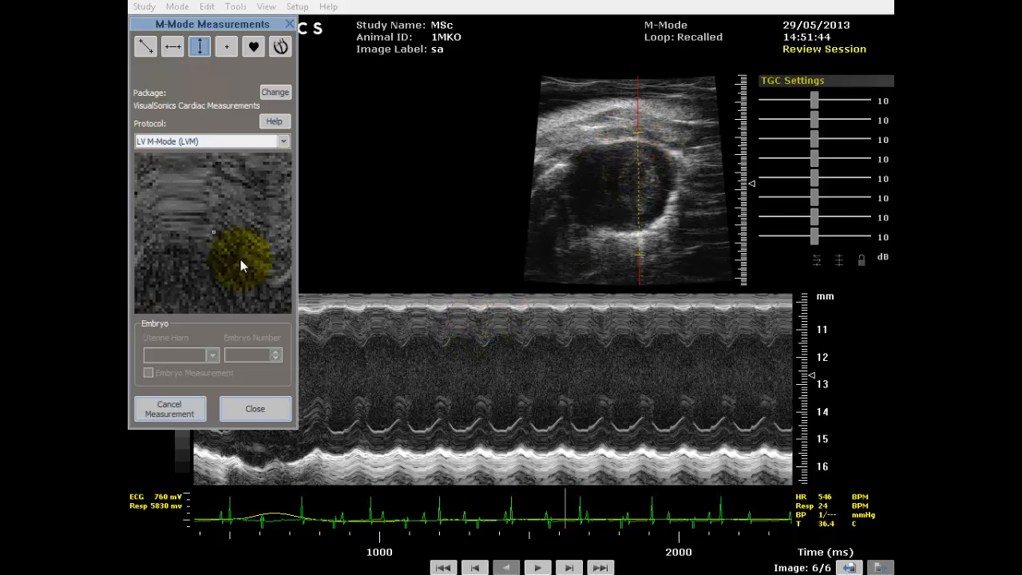
click(462, 320)
drag(462, 319, 462, 336)
click(461, 335)
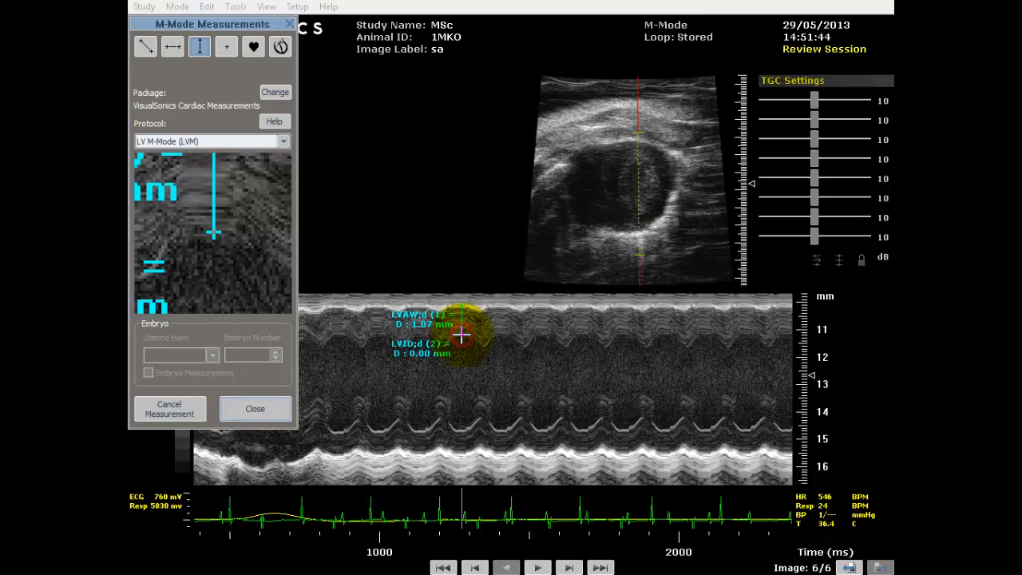
click(462, 429)
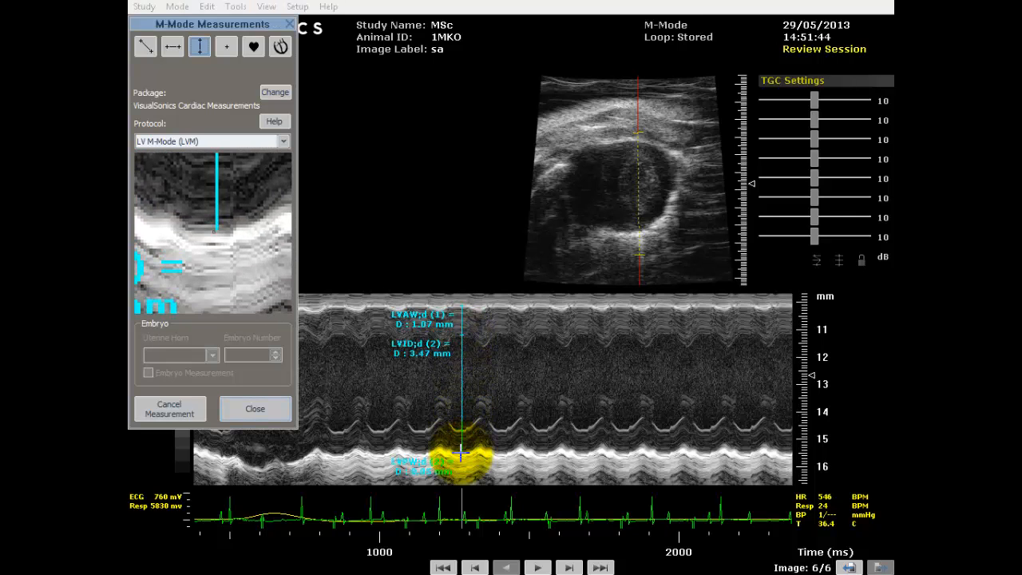
click(461, 454)
Move the LVPW;d, LVID;d and LVAW;d labels beside their structures, clear of the diastolic caliper line.
drag(439, 463, 427, 438)
drag(418, 354, 418, 386)
drag(426, 319, 419, 325)
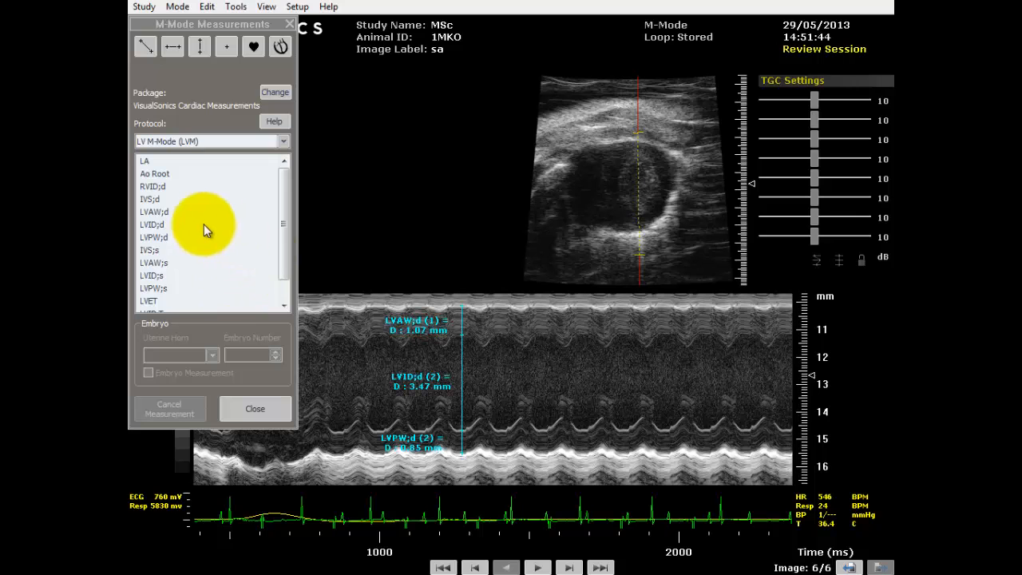
Measure LVAW;s, LVID;s and LVPW;s in one vertical line at peak contraction of the same beat, at about 1350 ms.
click(160, 266)
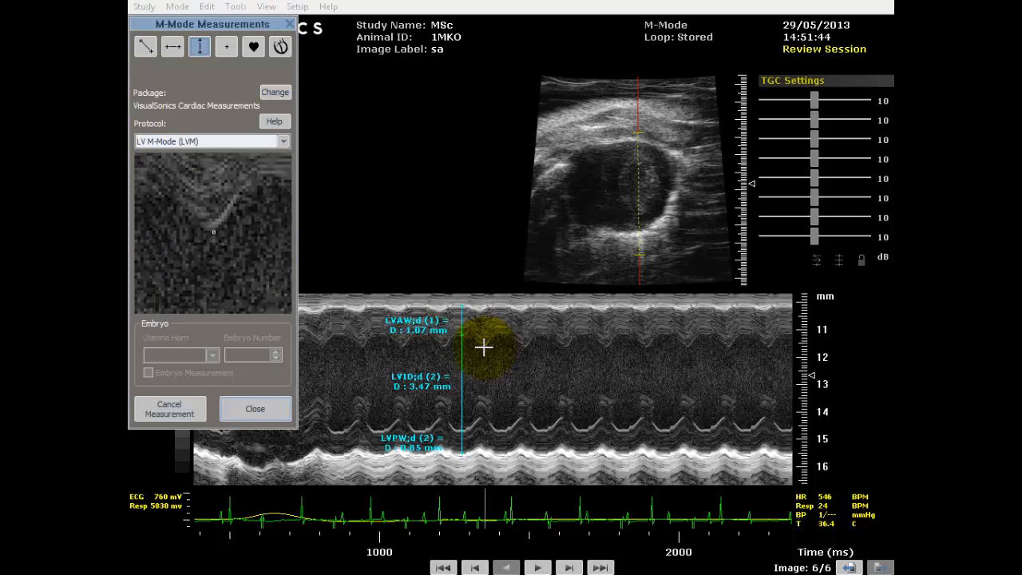
click(484, 308)
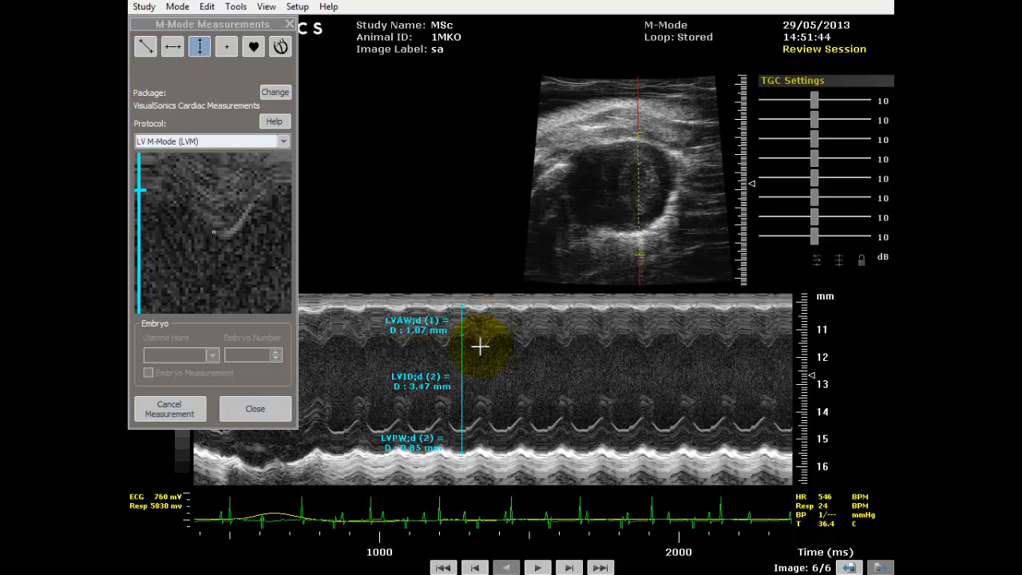
click(480, 346)
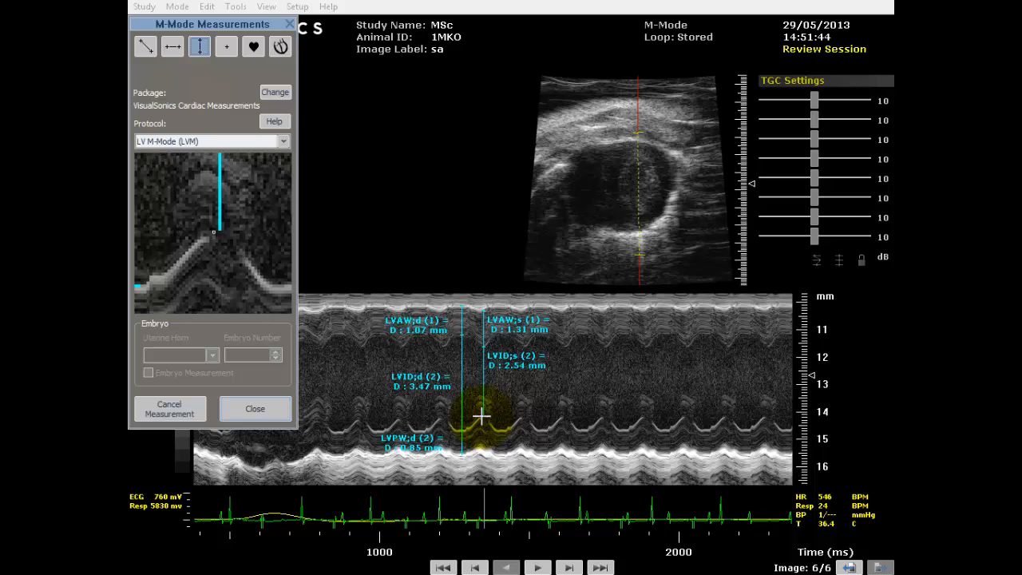
click(481, 414)
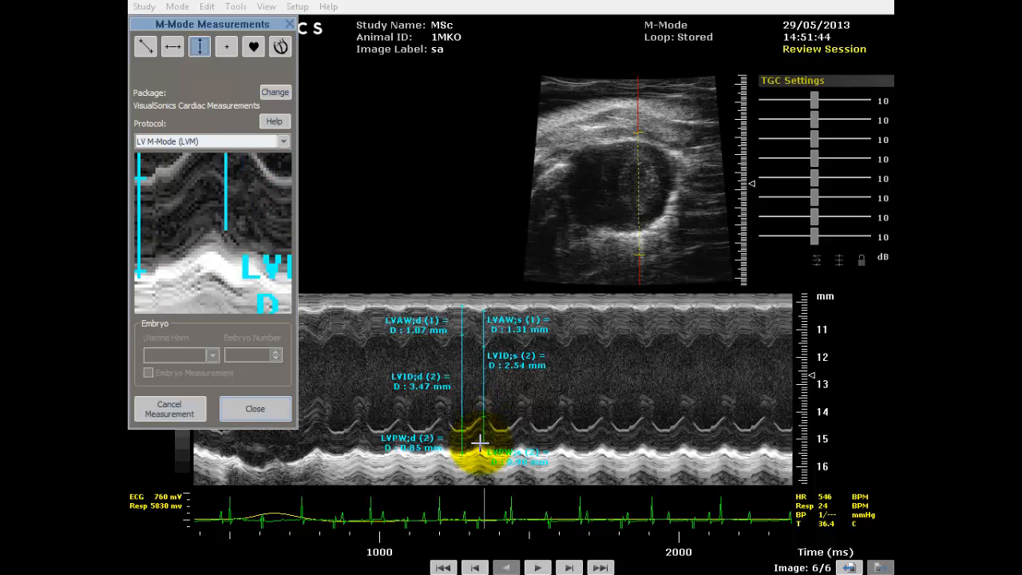
Place the LVPW;s, LVID;s and LVAW;s labels beside their structures, clear of the systolic caliper line, and close the measurement tools.
click(505, 468)
drag(522, 434, 523, 431)
drag(517, 366, 531, 378)
drag(516, 328, 539, 329)
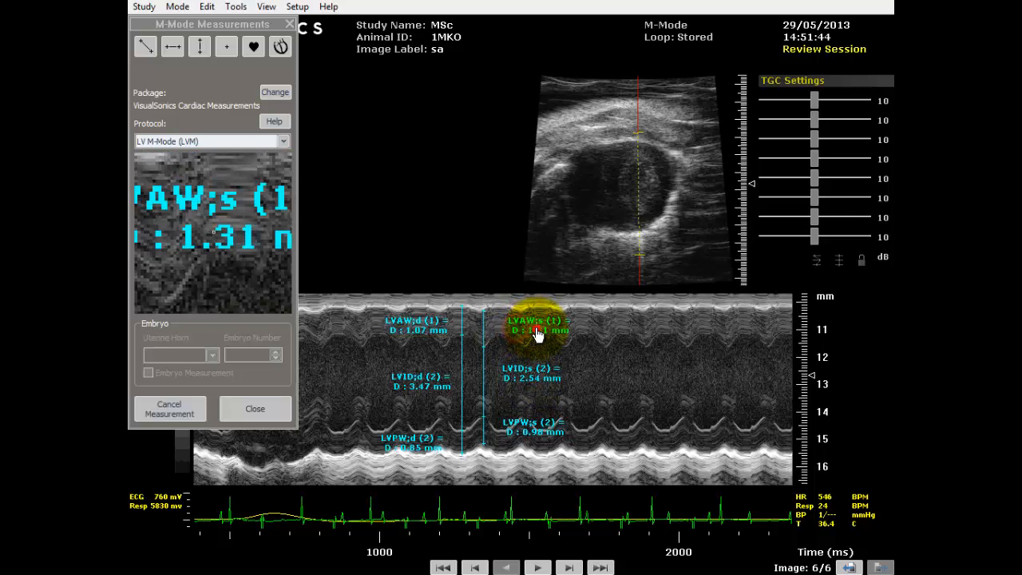
click(270, 407)
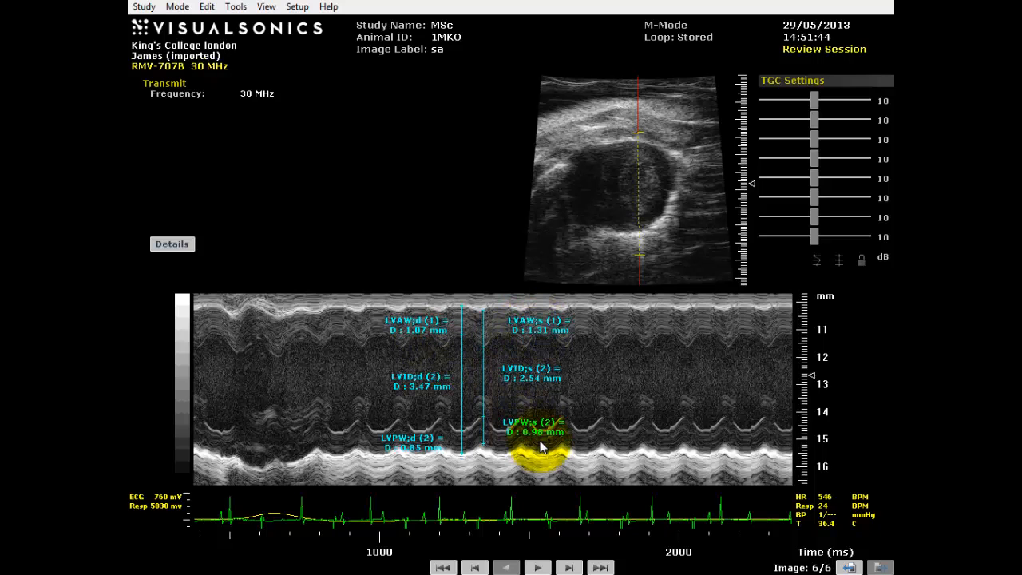
click(525, 428)
click(524, 429)
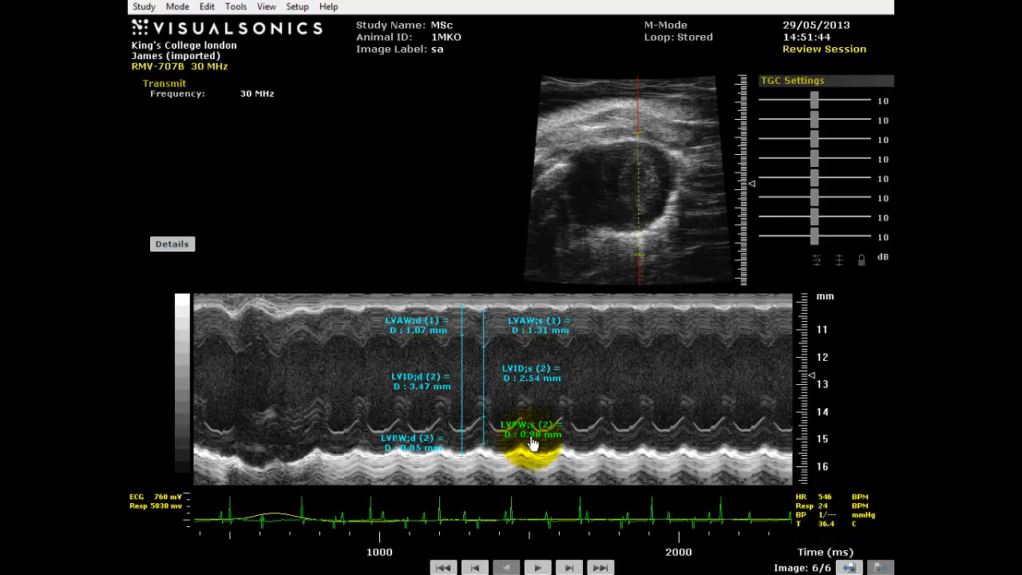
Leave the "sa" image, reopen the "la" M-Mode image to review its measurements, and return to the image list.
key(F3)
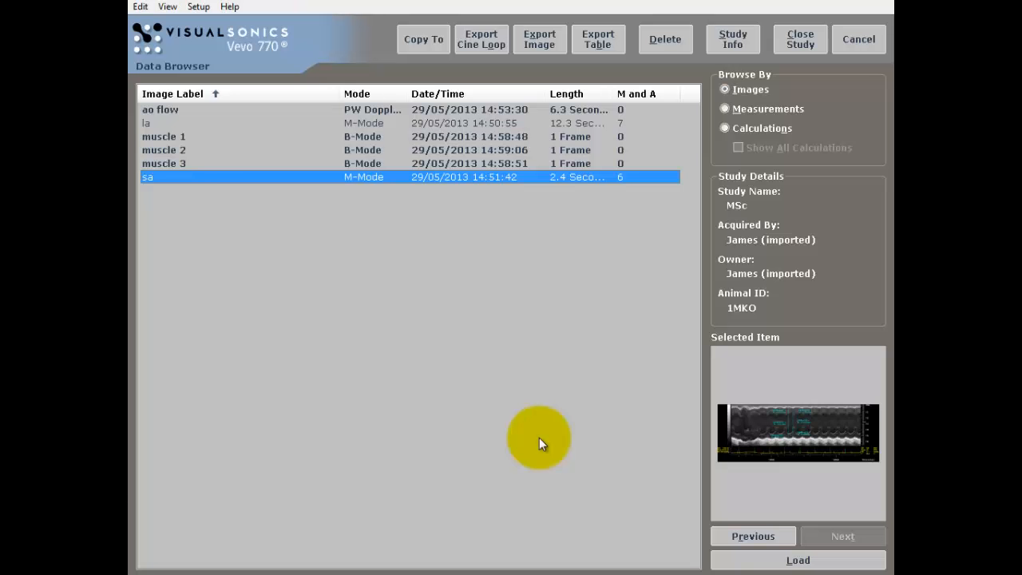
double_click(158, 123)
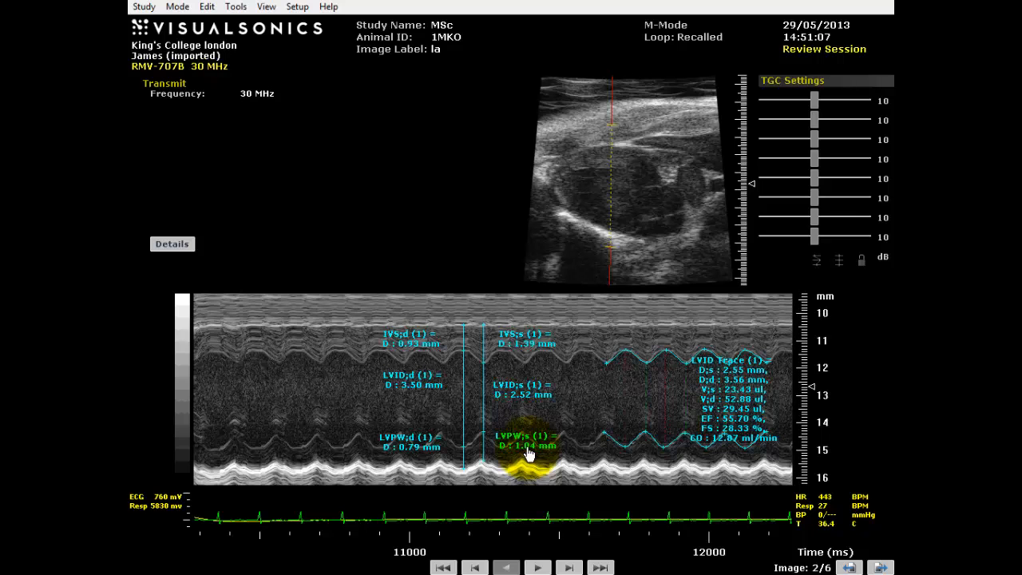
key(Escape)
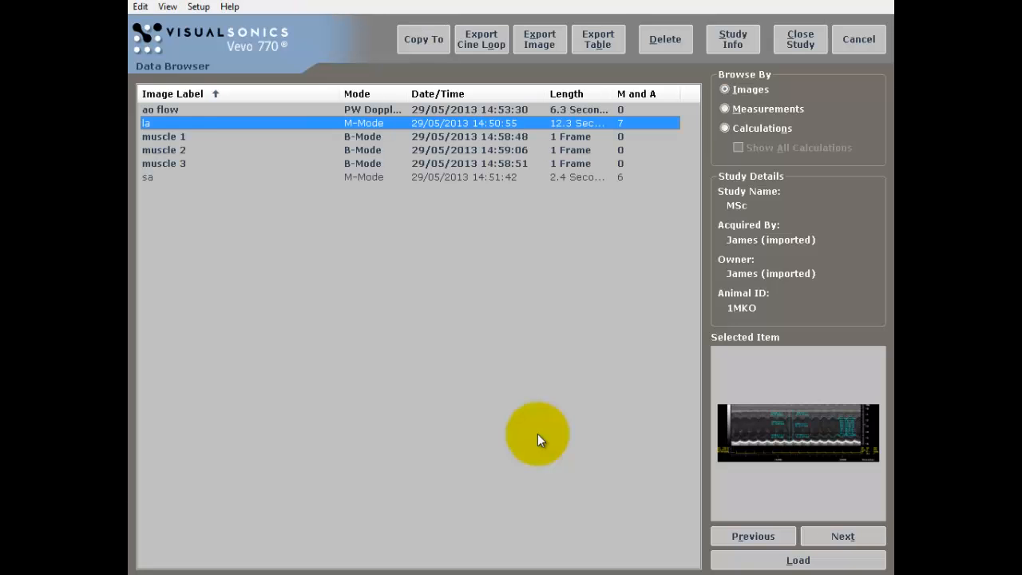
Load the "ao flow" PW Doppler image, open its measurement tools and choose the Aortic Valve (AV) protocol.
click(179, 109)
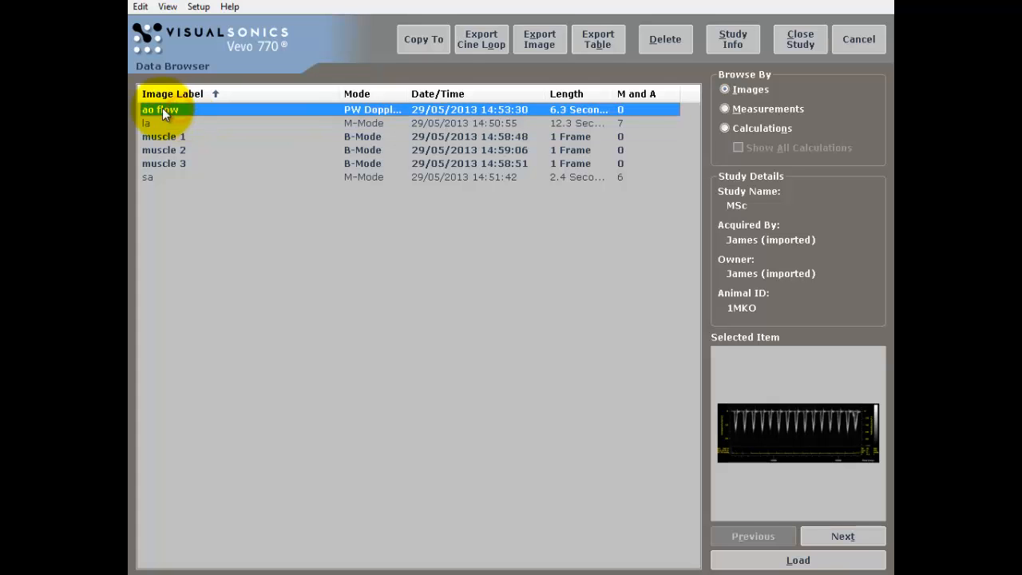
double_click(162, 108)
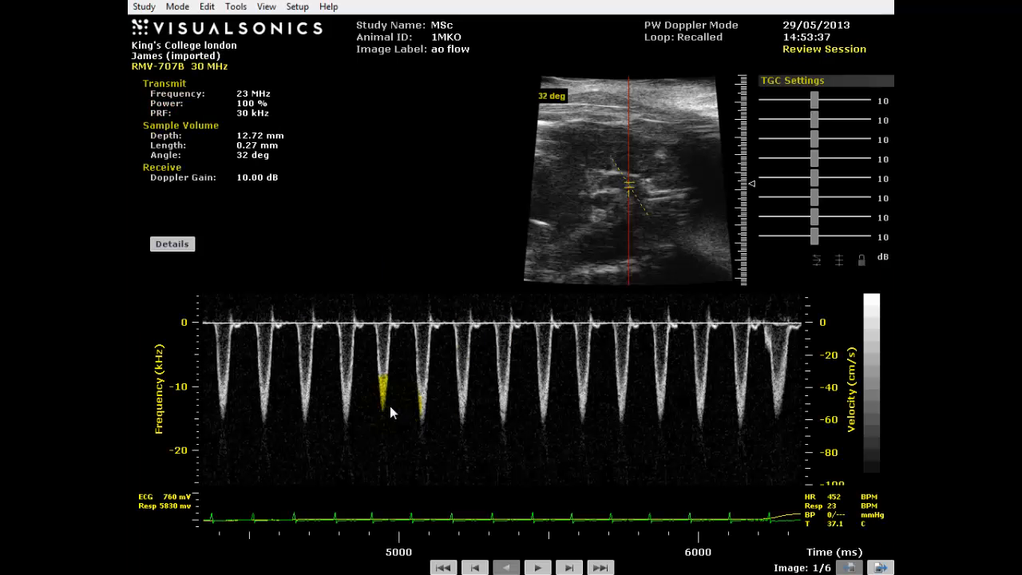
key(alt)
key(t)
key(m)
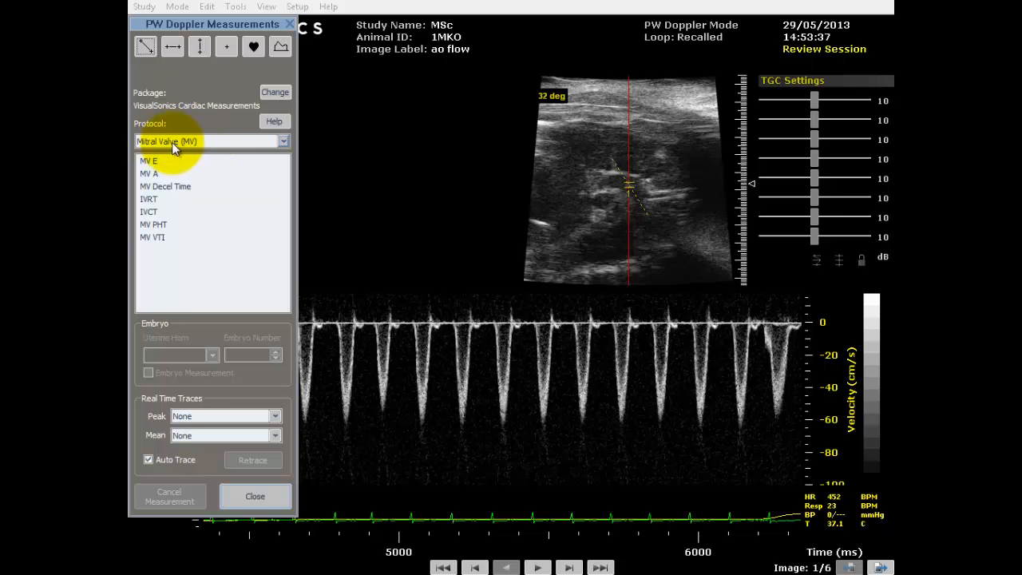
click(283, 141)
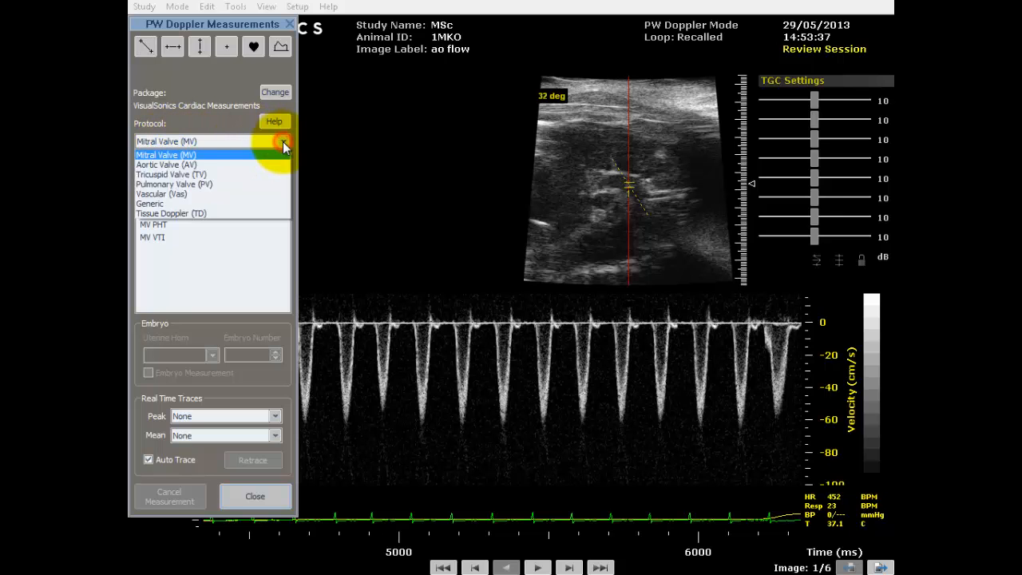
click(171, 164)
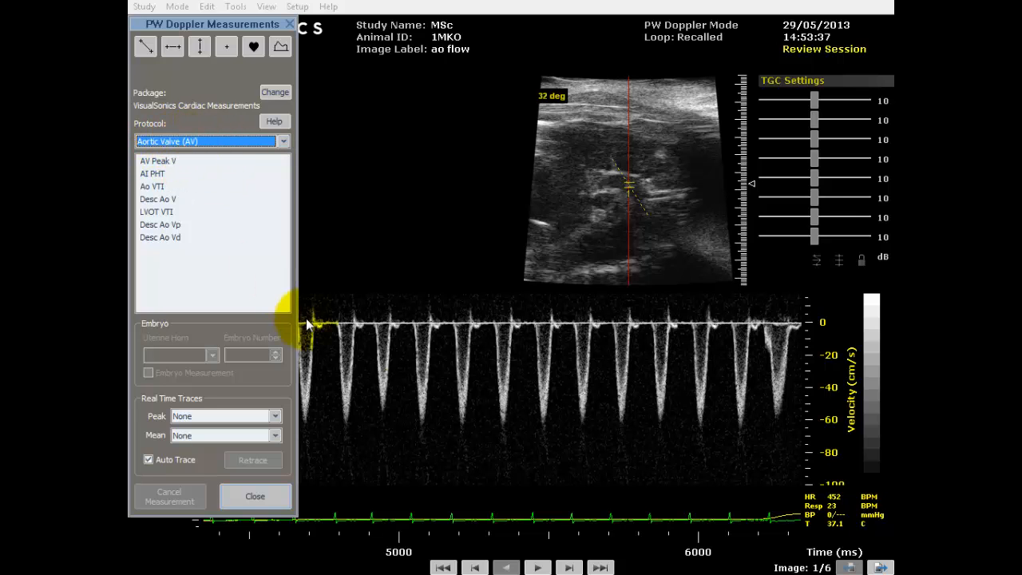
Measure AV Peak V from the baseline to the tip of three consecutive beats, at about 5080, 5210 and 5350 ms.
click(165, 163)
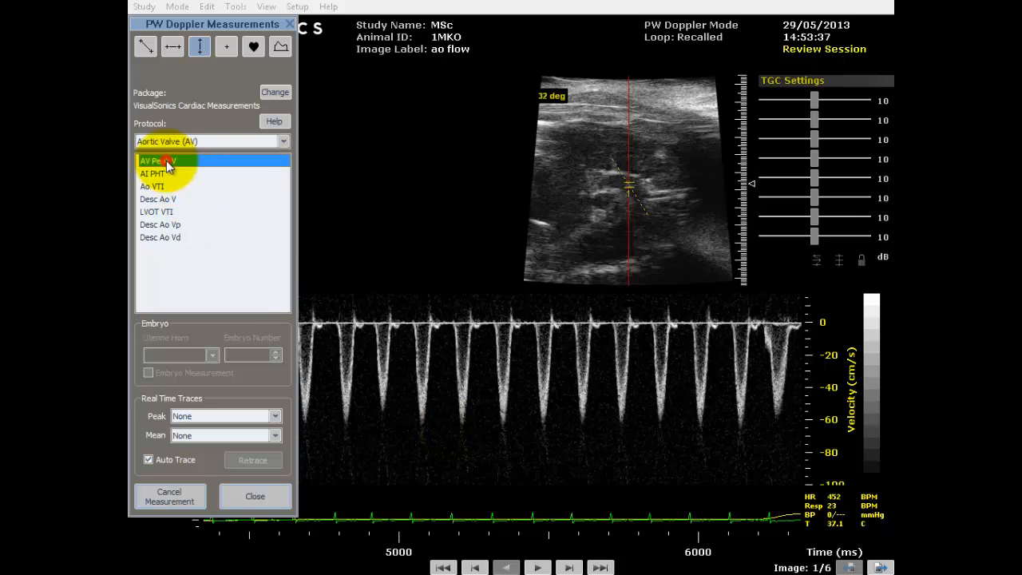
click(422, 422)
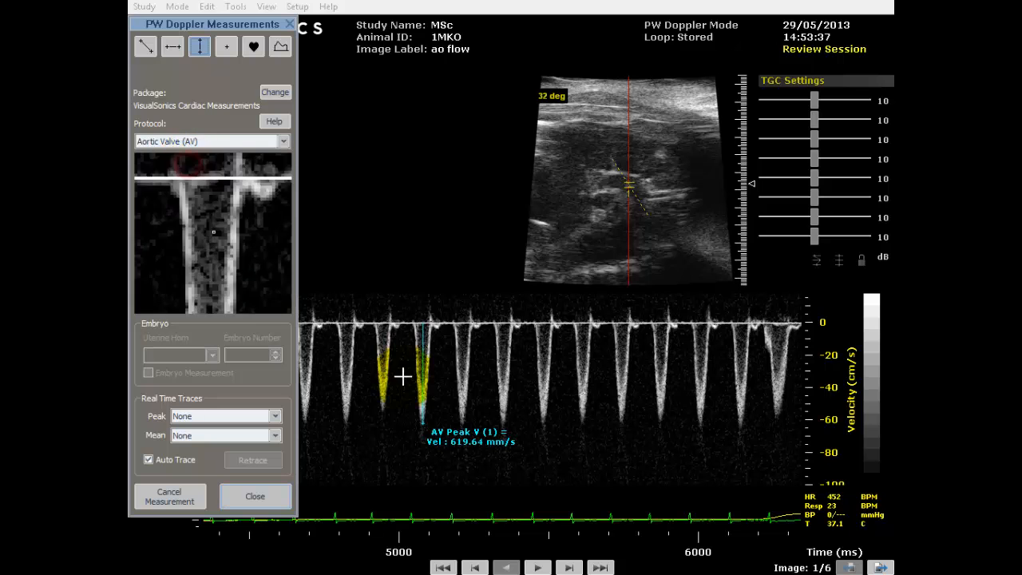
click(462, 426)
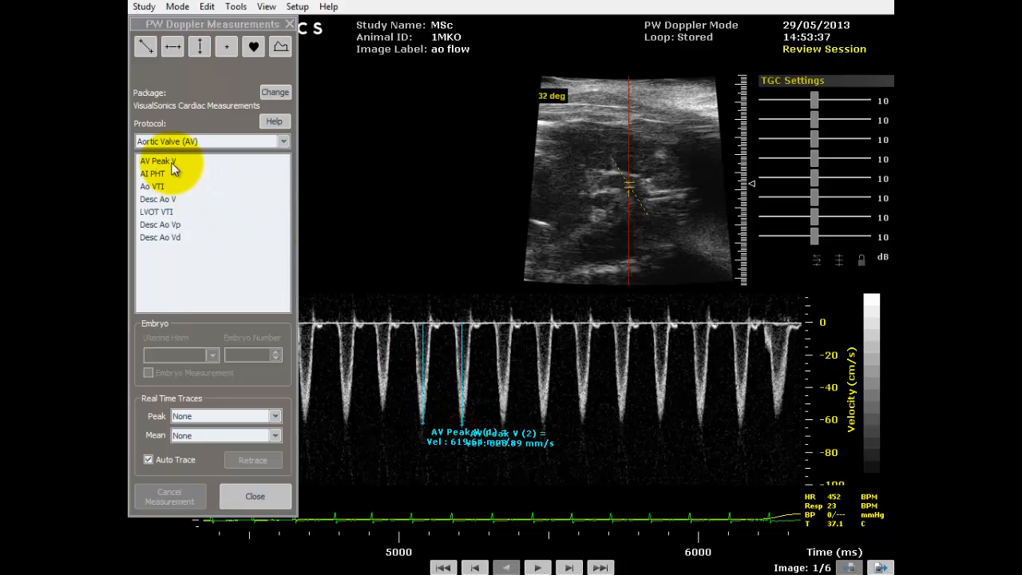
click(502, 423)
Stack the three AV Peak V labels one above another beside the measured beats so that they do not overlap.
mouse_move(541, 441)
mouse_down()
mouse_move(497, 485)
mouse_move(543, 444)
mouse_up()
click(472, 474)
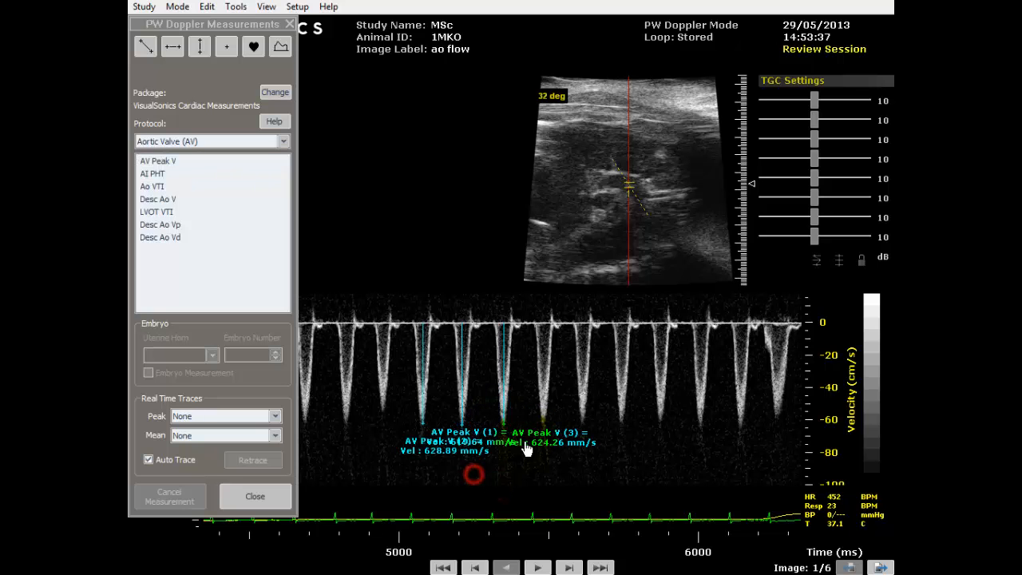
click(429, 402)
click(442, 453)
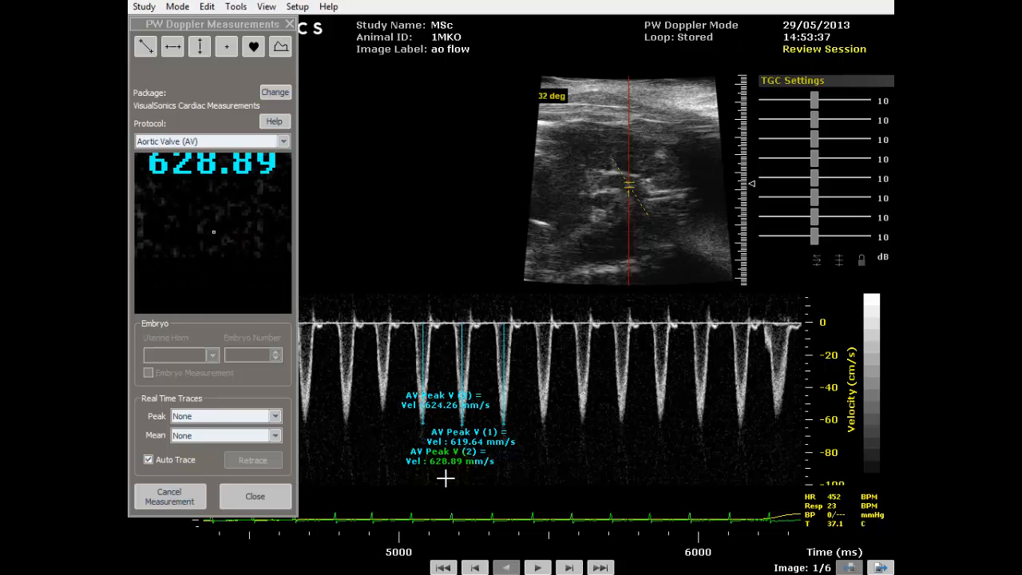
click(444, 476)
click(456, 447)
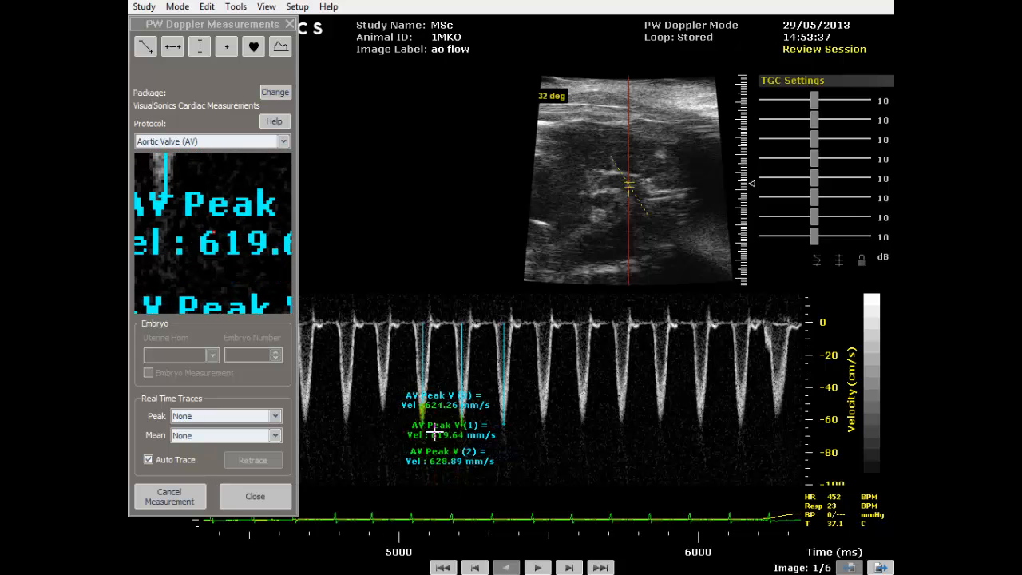
click(434, 438)
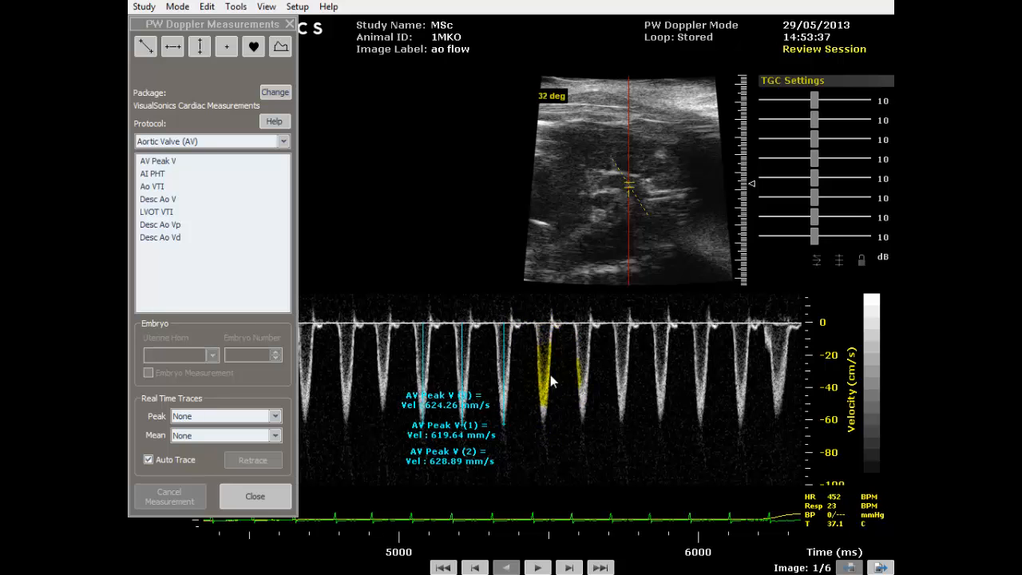
Try to trace Ao VTI by hand, point by point, around the single beat at about 5500 ms.
click(164, 186)
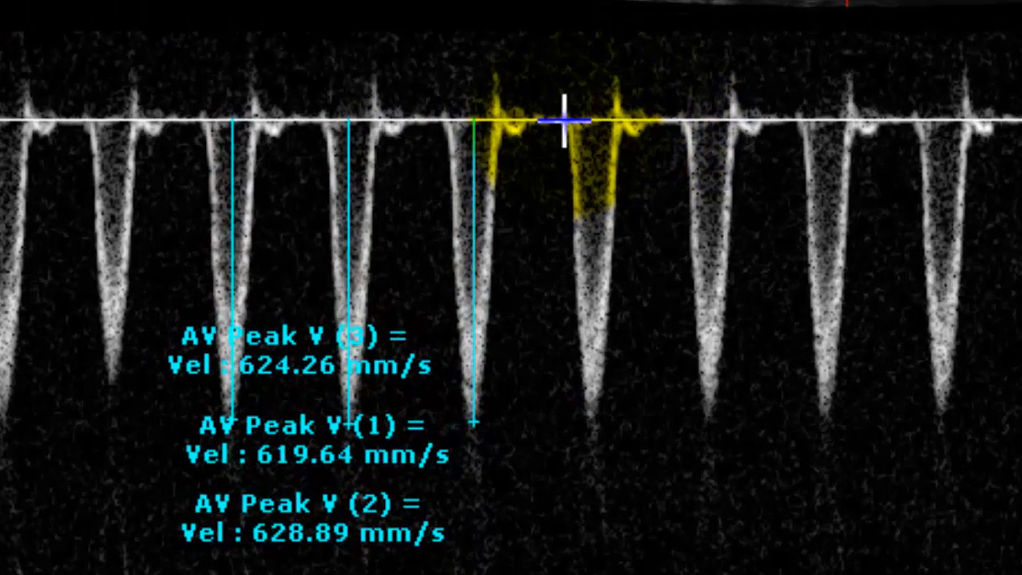
click(557, 153)
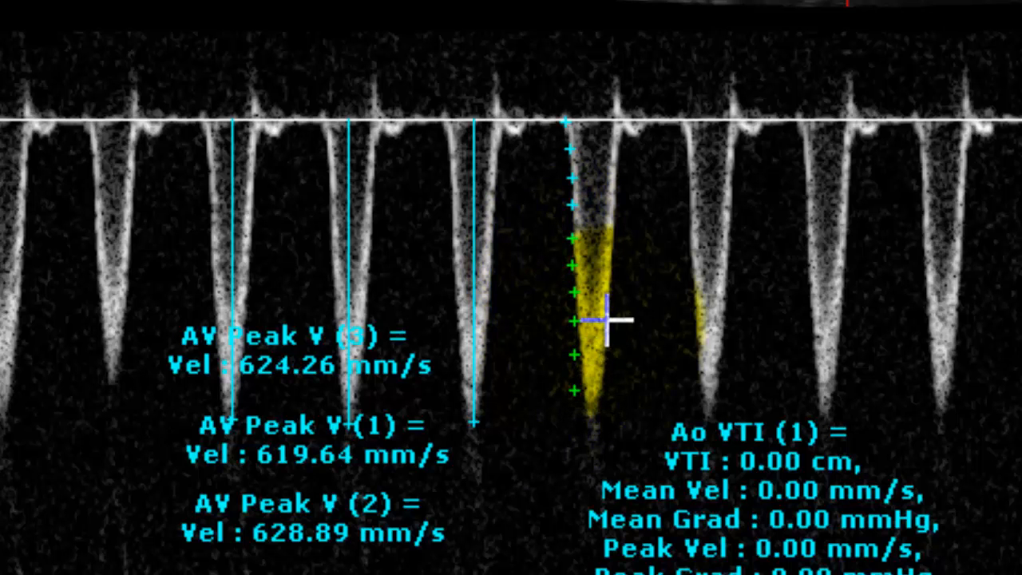
click(628, 119)
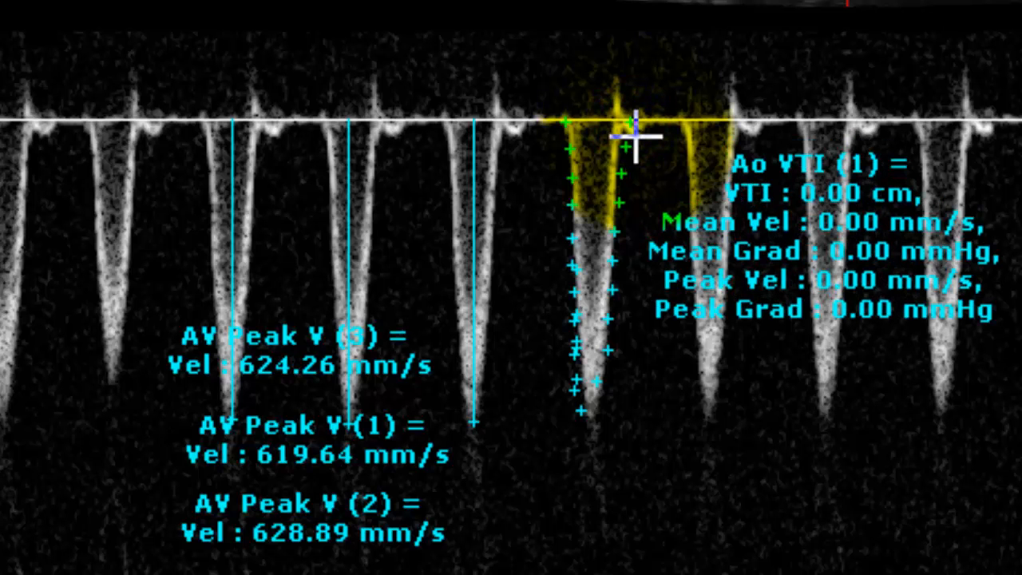
click(636, 135)
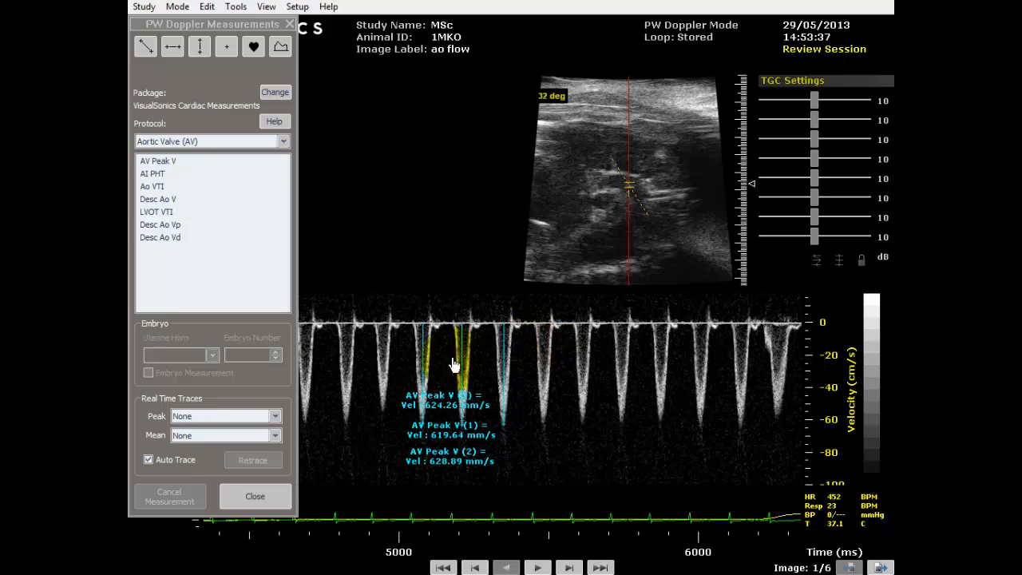
Set the real-time peak trace to Negative, compare it with Positive, and return it to Negative.
click(184, 416)
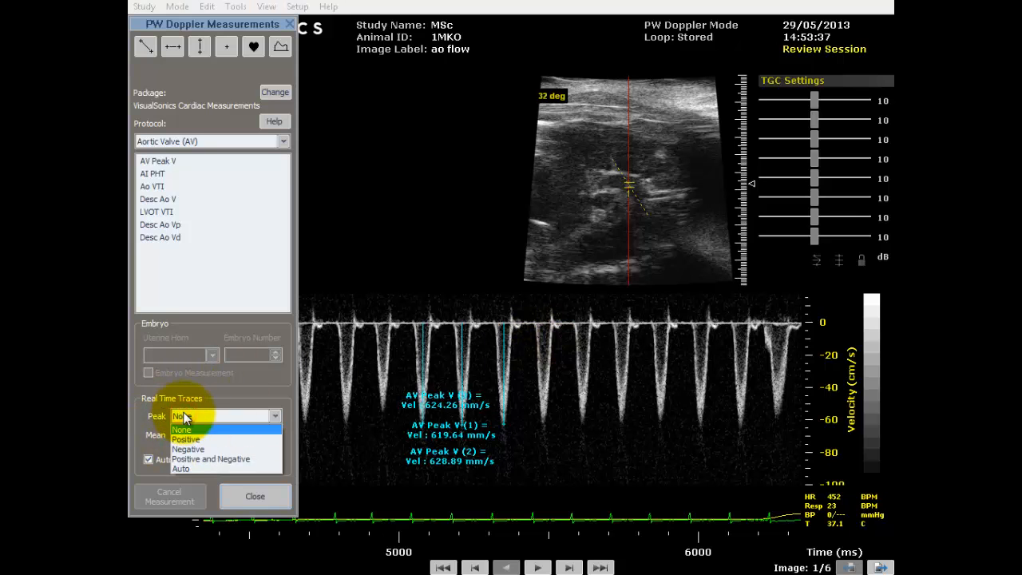
click(192, 449)
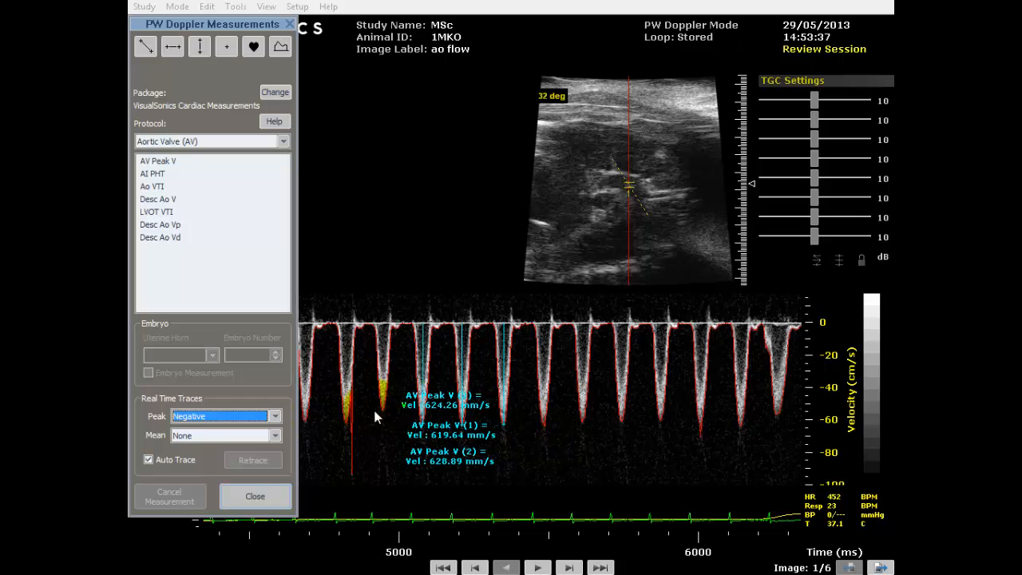
click(272, 416)
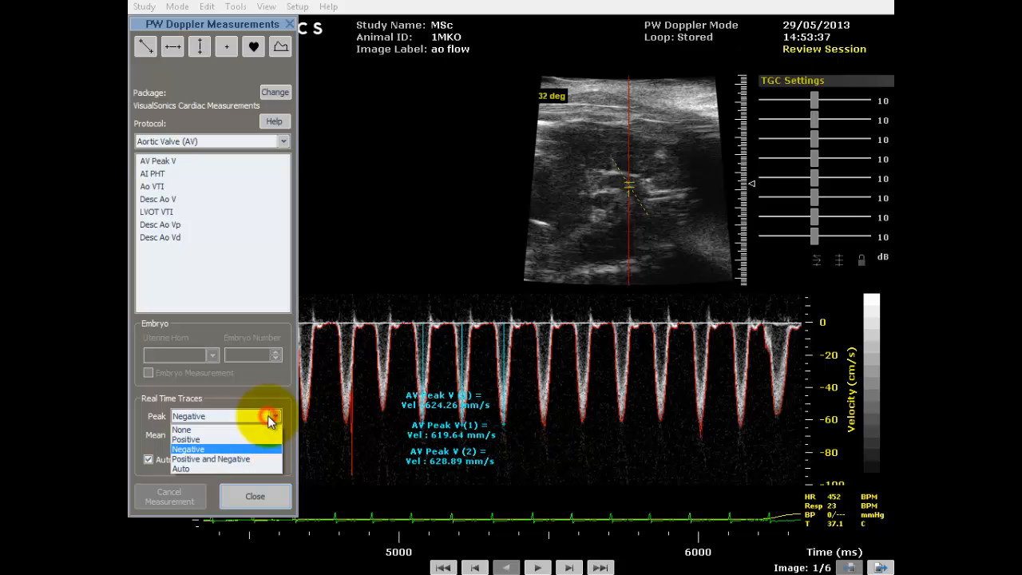
click(209, 438)
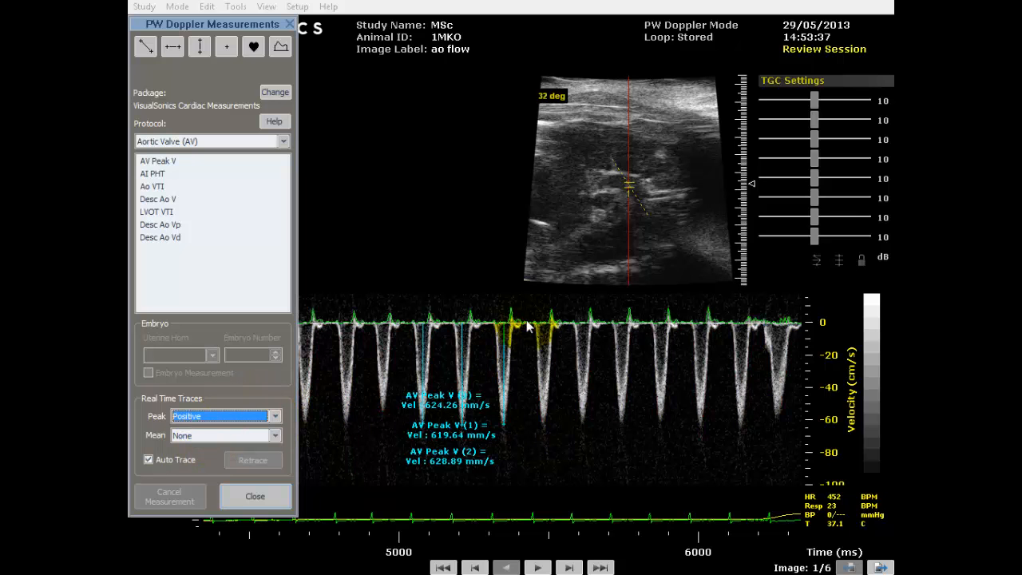
click(275, 416)
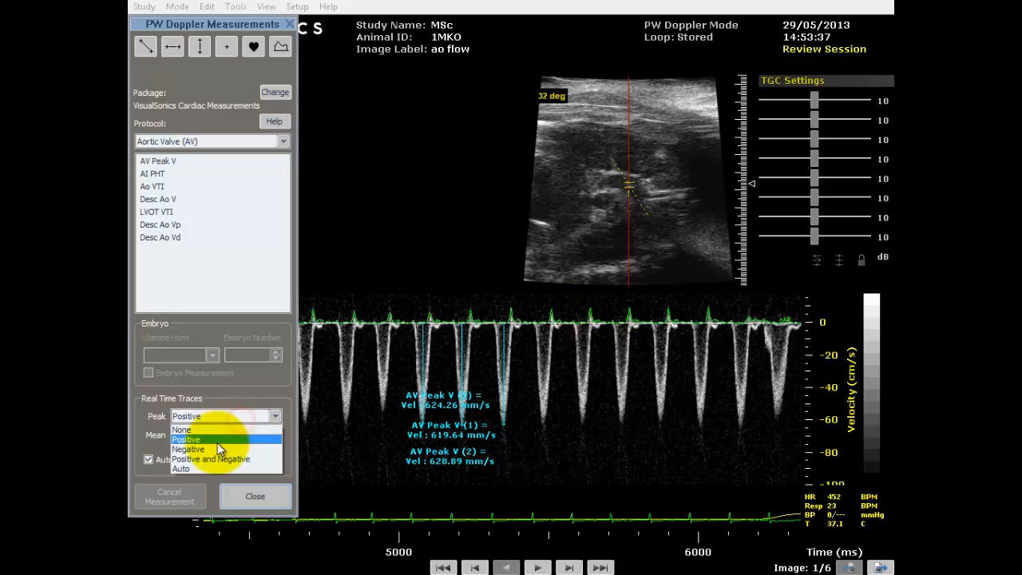
click(218, 452)
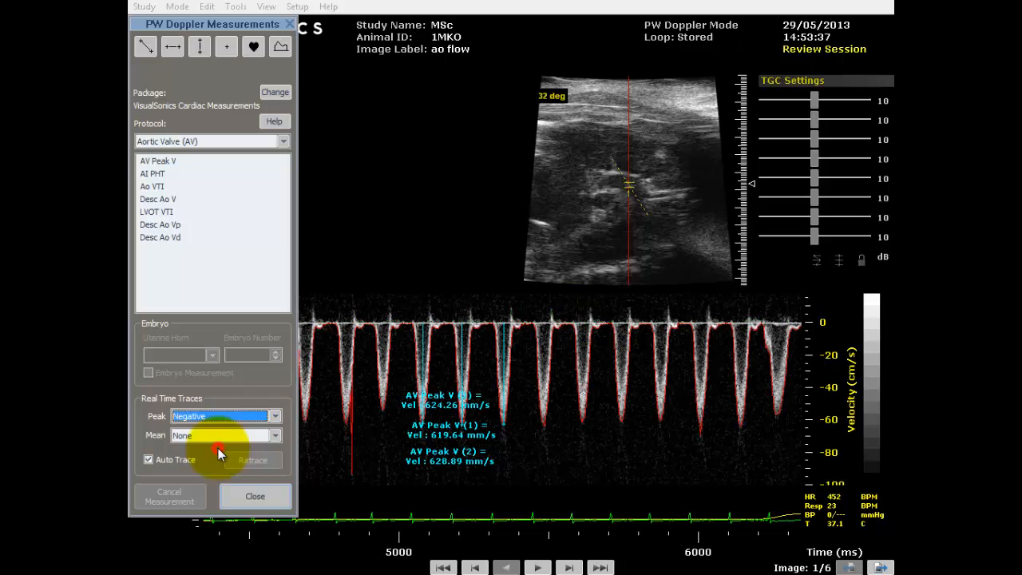
Measure Ao VTI along the automatic peak trace over three consecutive beats, from about 5450 to 5775 ms.
click(150, 186)
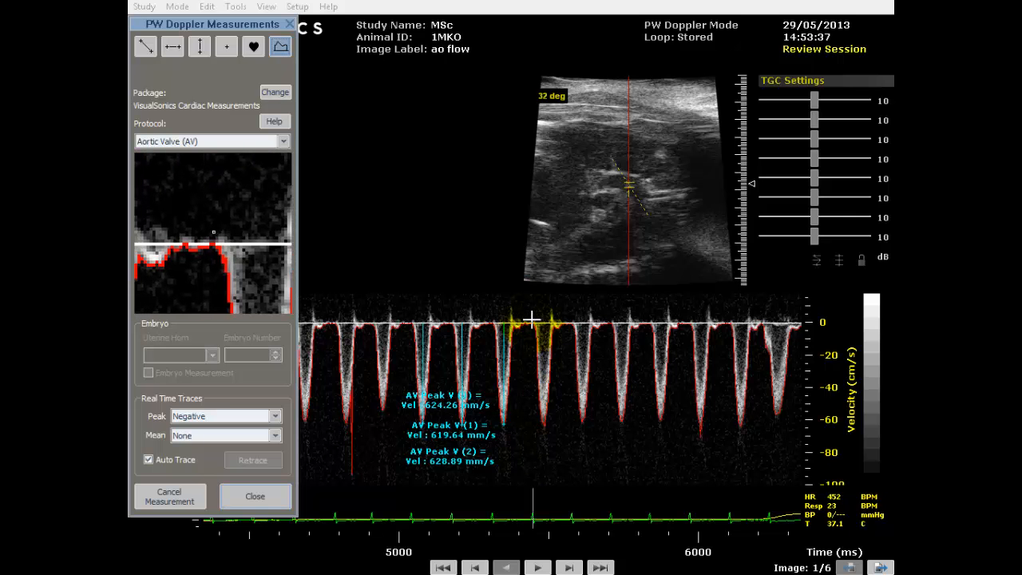
click(532, 321)
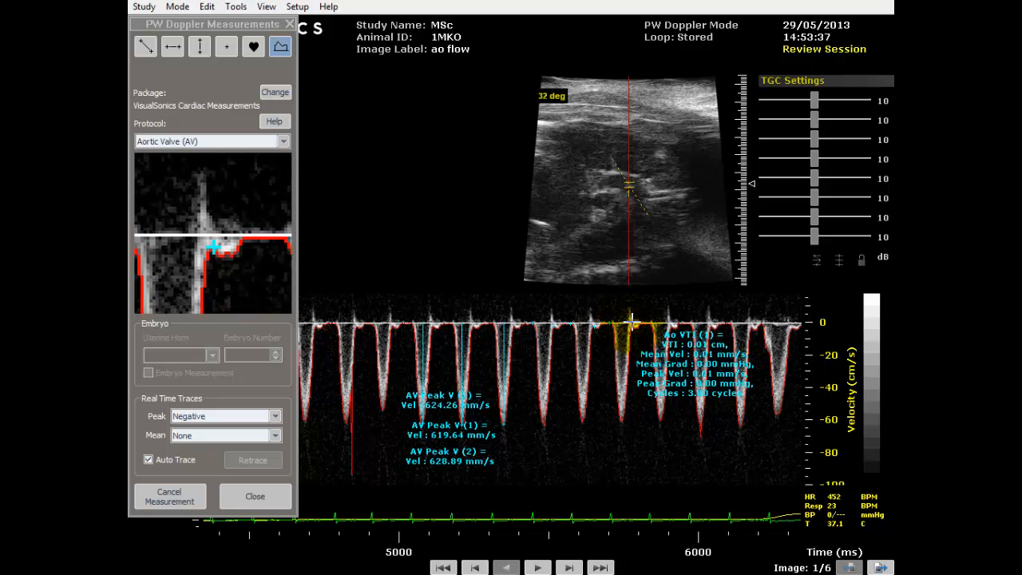
click(631, 321)
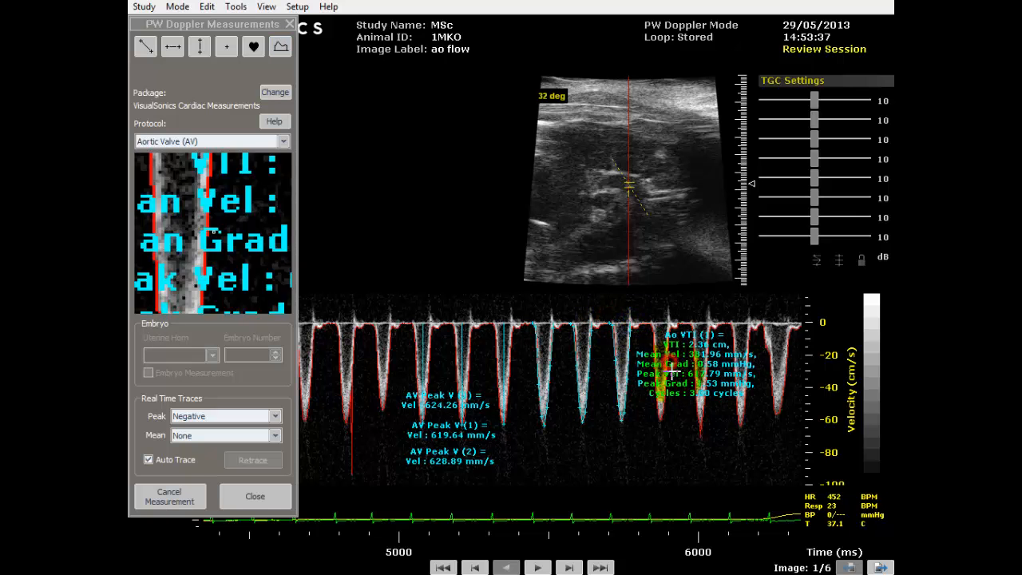
Place the Ao VTI label low beside the last traced beat and close the measurement tools.
click(675, 449)
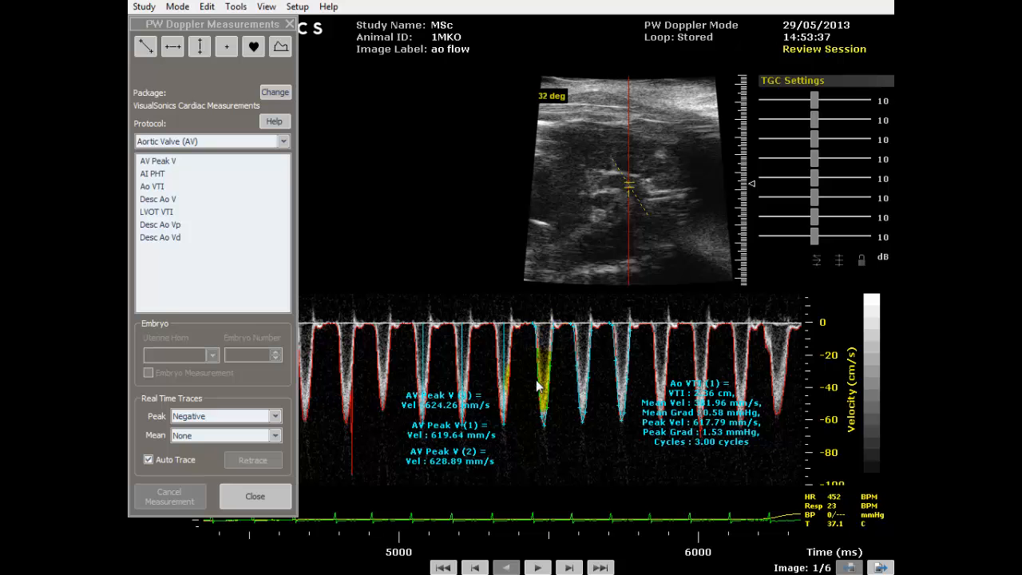
drag(698, 417, 648, 422)
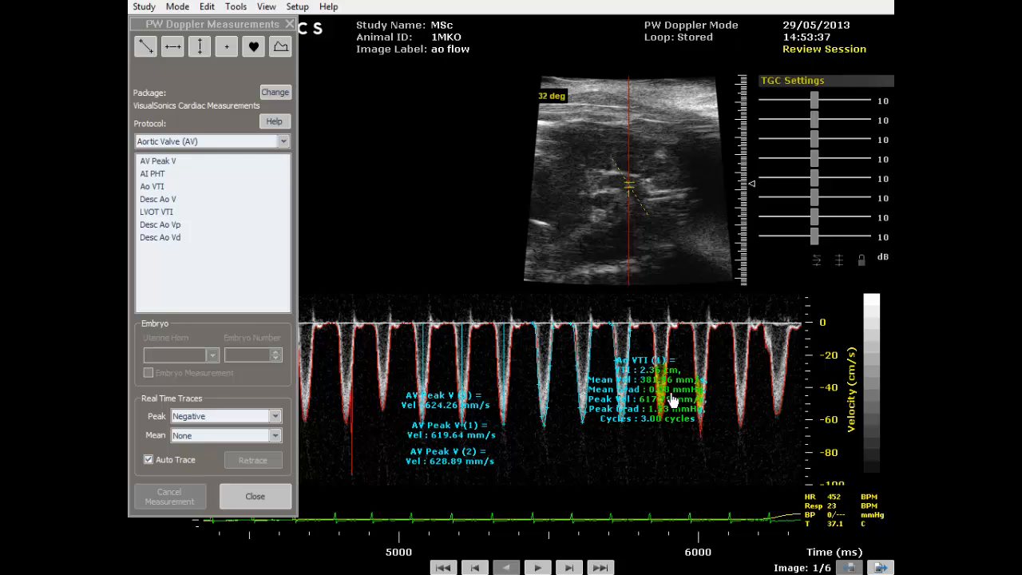
drag(645, 406, 685, 421)
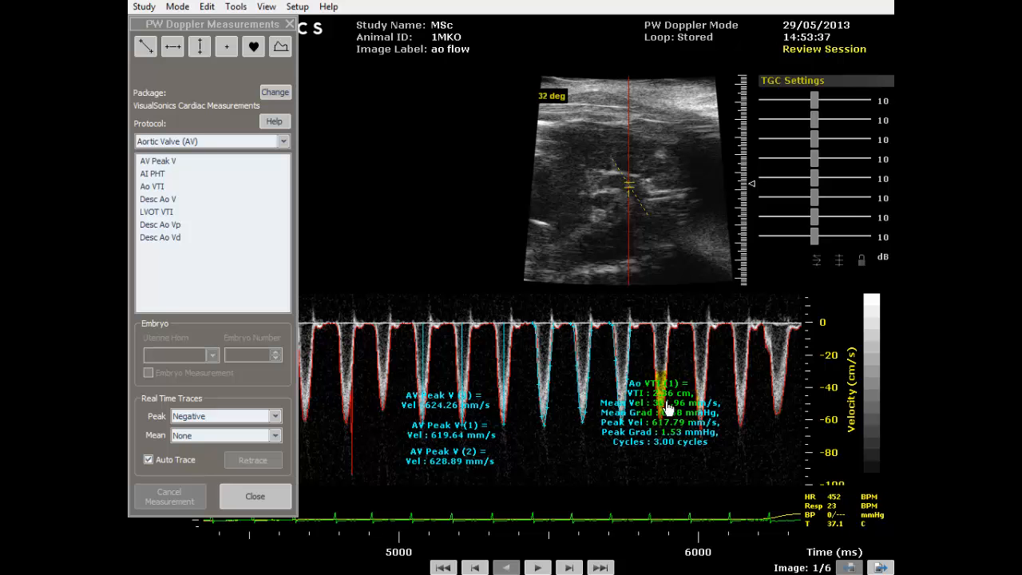
click(275, 498)
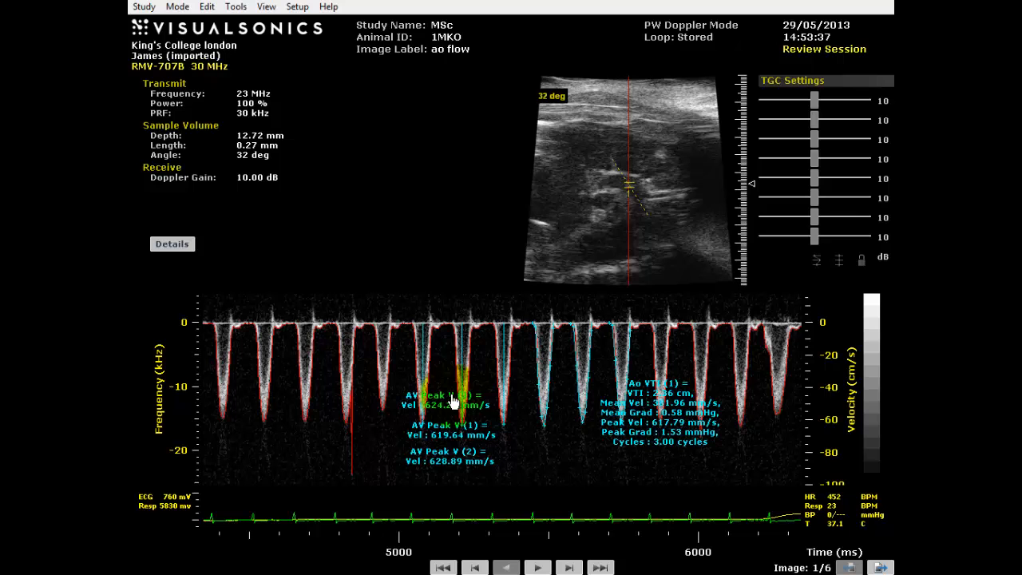
Return to the image list to preview the "la", "sa" and "ao flow" images, and browse the study by Measurements.
key(F3)
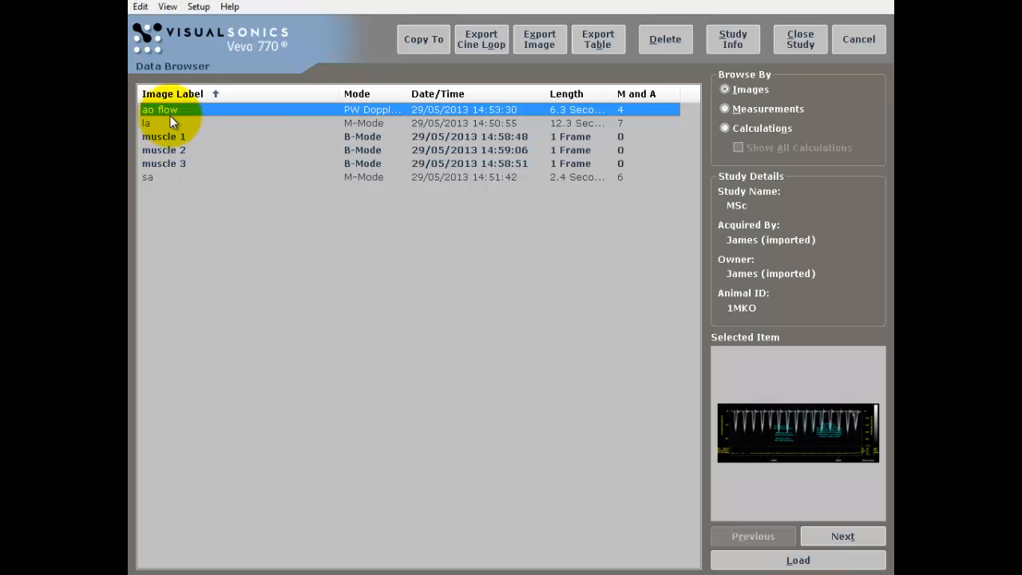
click(165, 124)
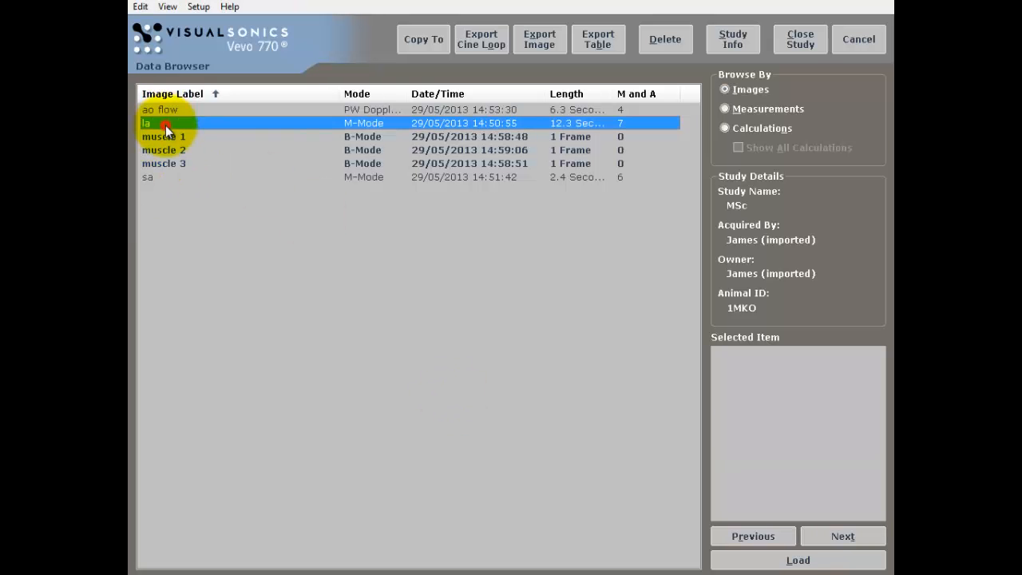
click(166, 177)
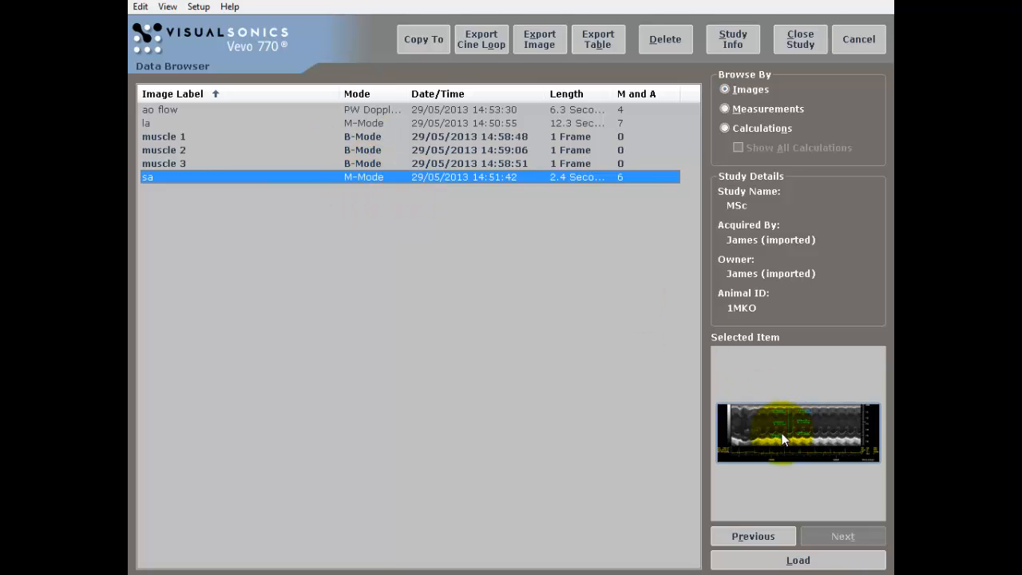
click(364, 123)
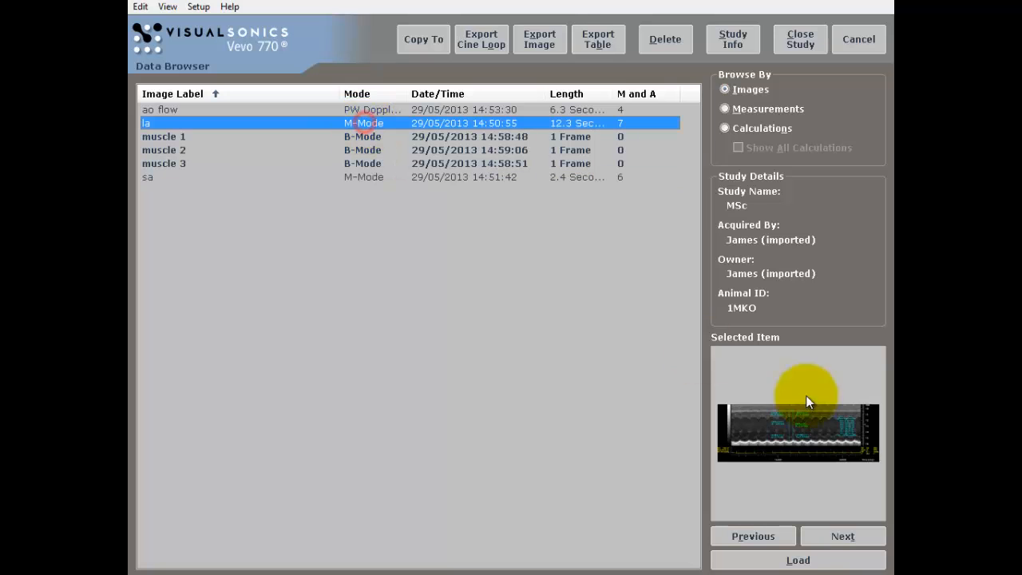
click(447, 110)
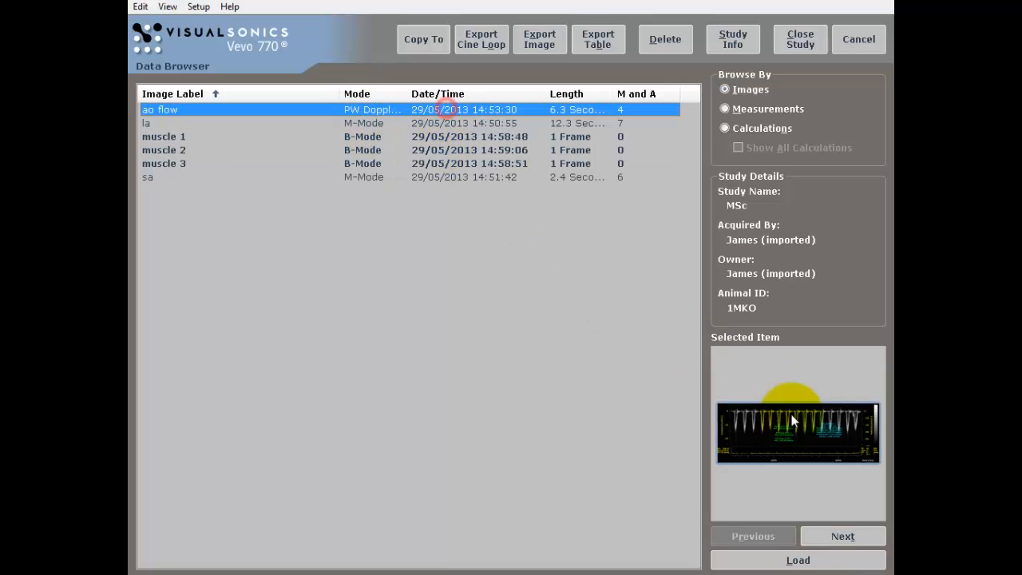
click(726, 108)
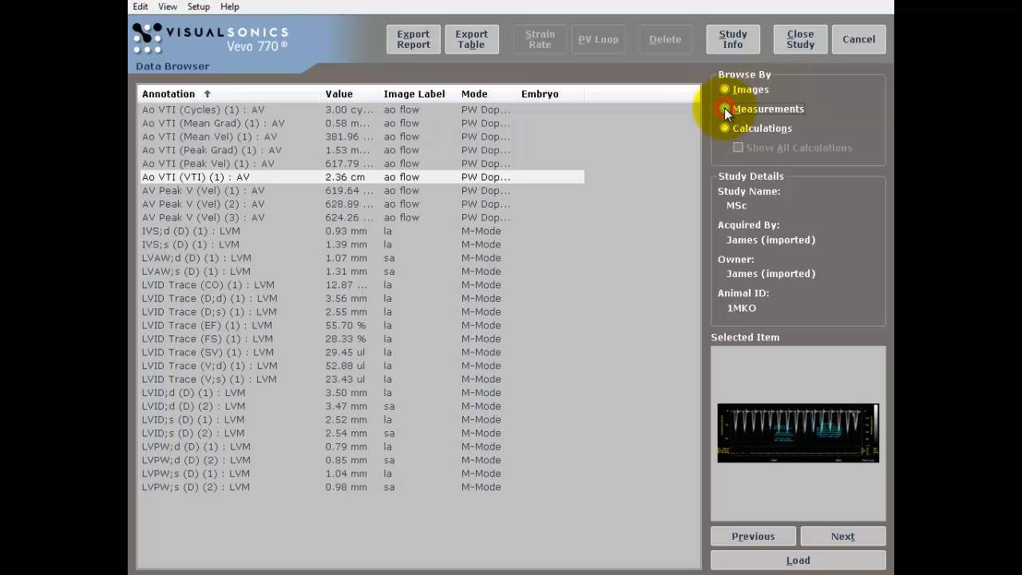
Widen the measurement list's Value and Annotation columns, and browse the study by Calculations with a wider Name column.
drag(385, 94, 422, 95)
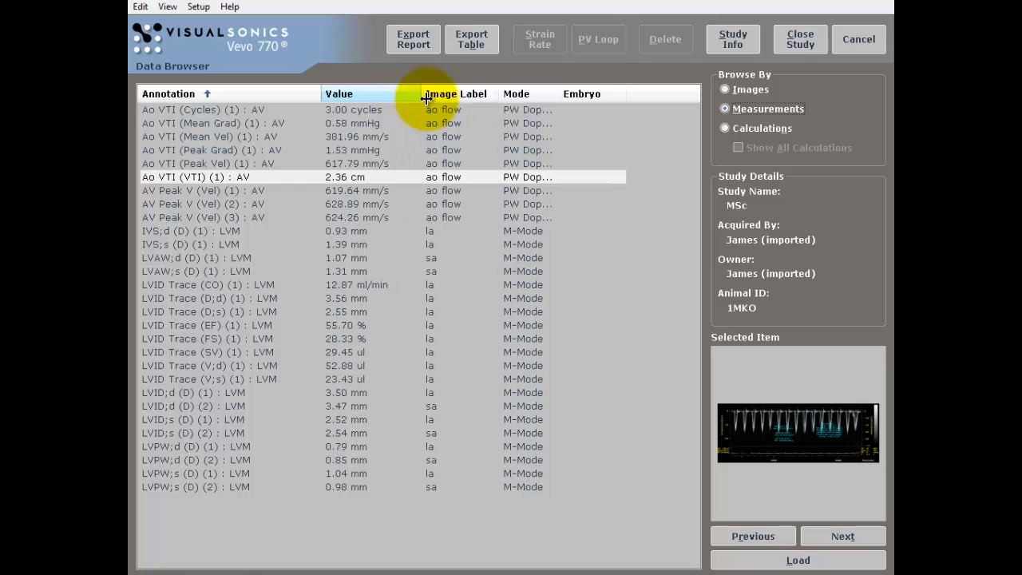
drag(327, 94, 339, 94)
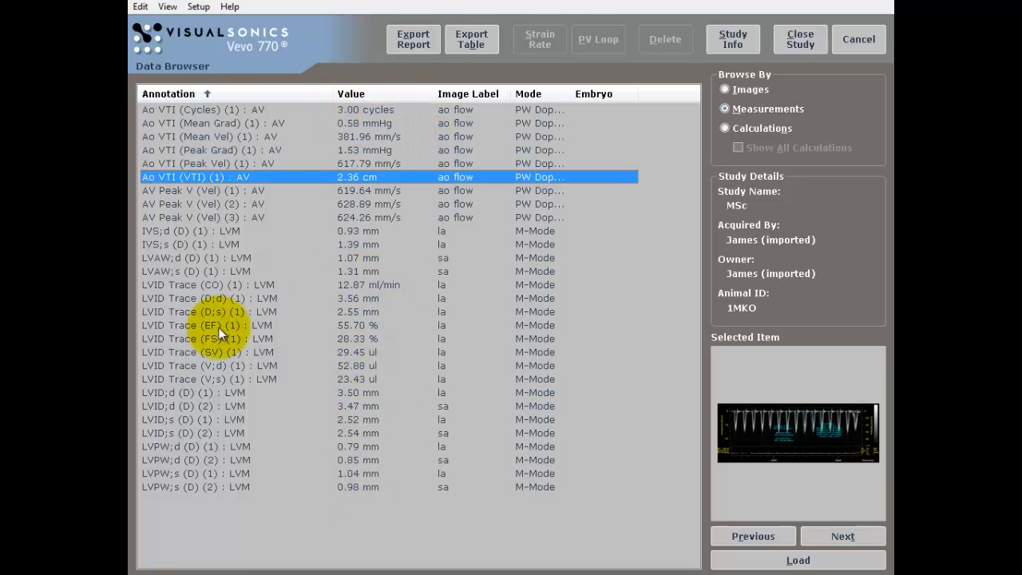
click(724, 128)
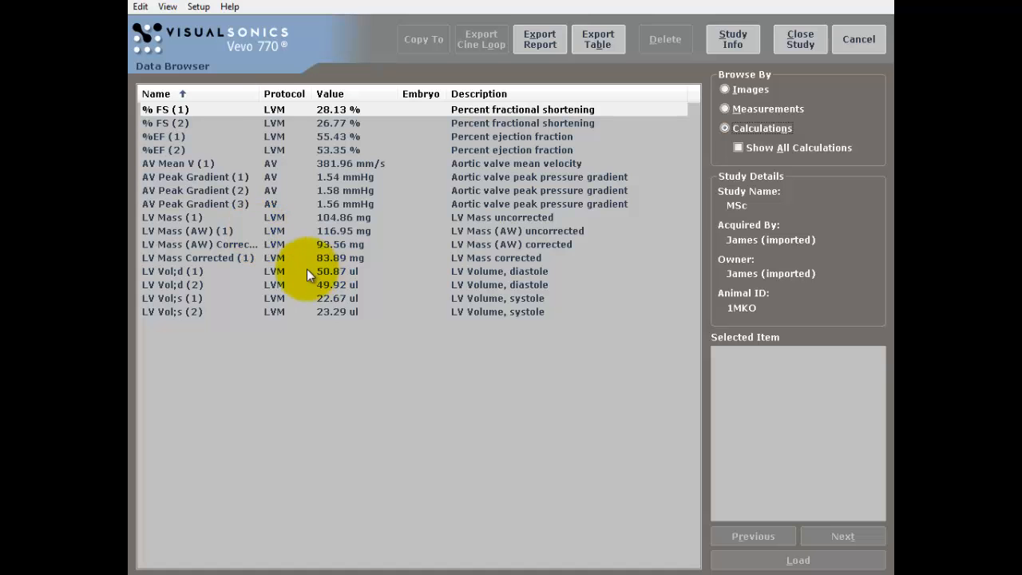
click(263, 108)
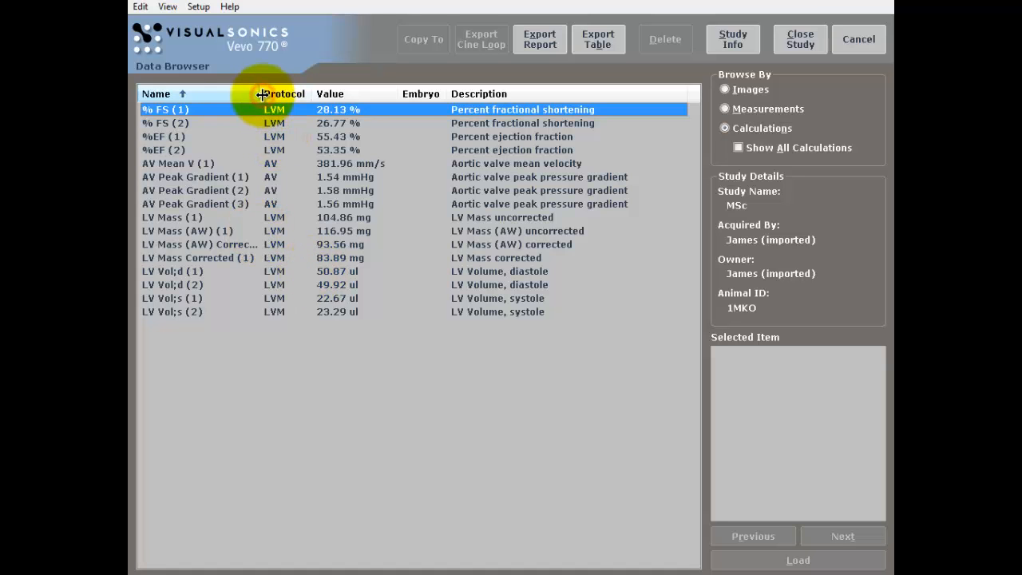
drag(262, 94, 302, 94)
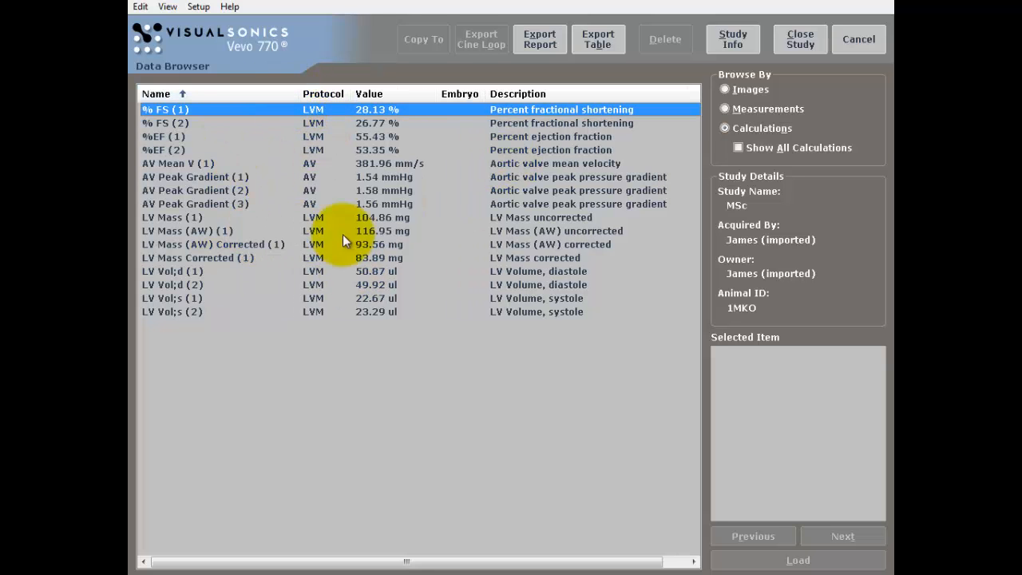
Return through the measurements to the image list and close the study, committing the session data.
click(727, 108)
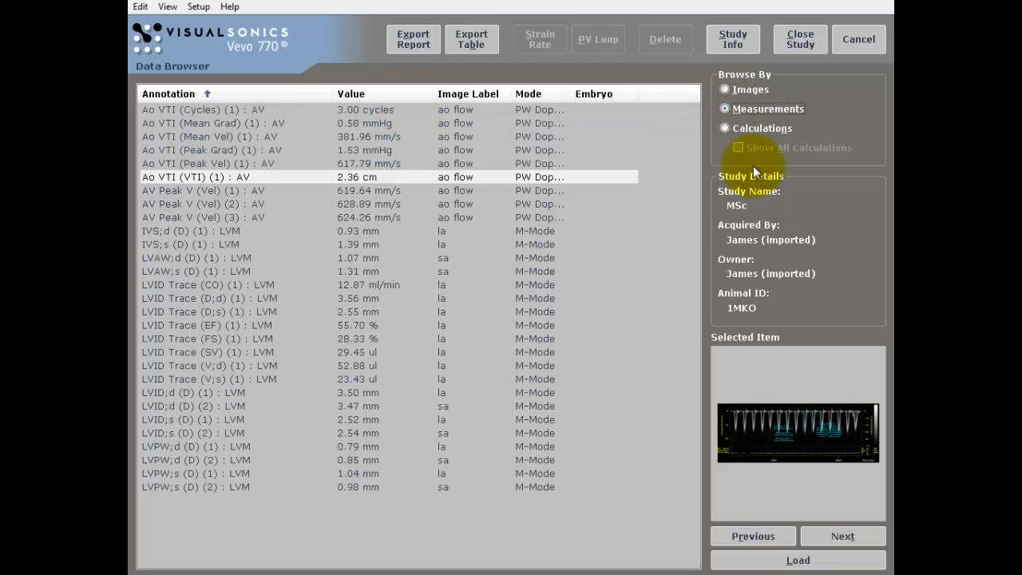
click(738, 92)
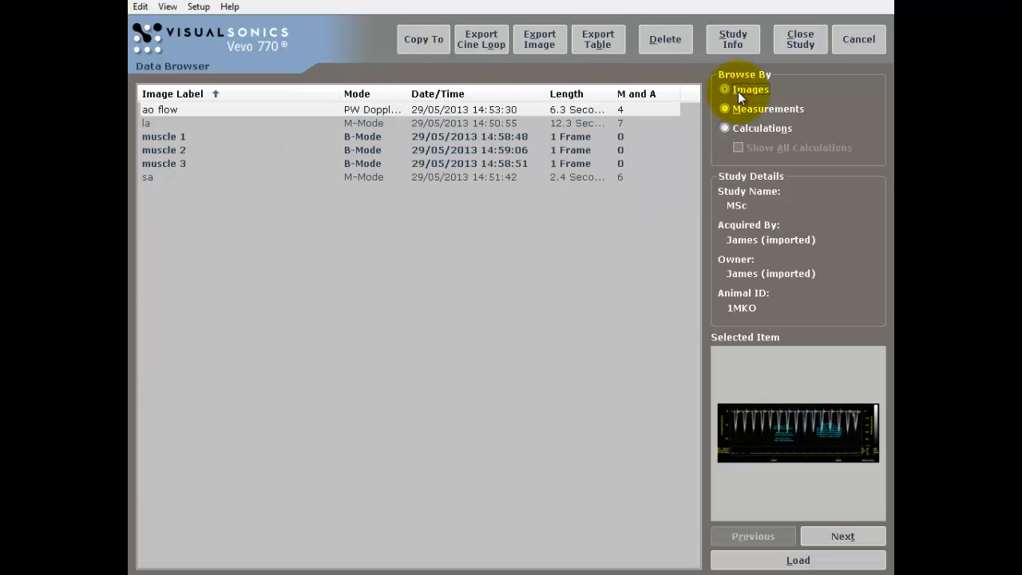
click(801, 41)
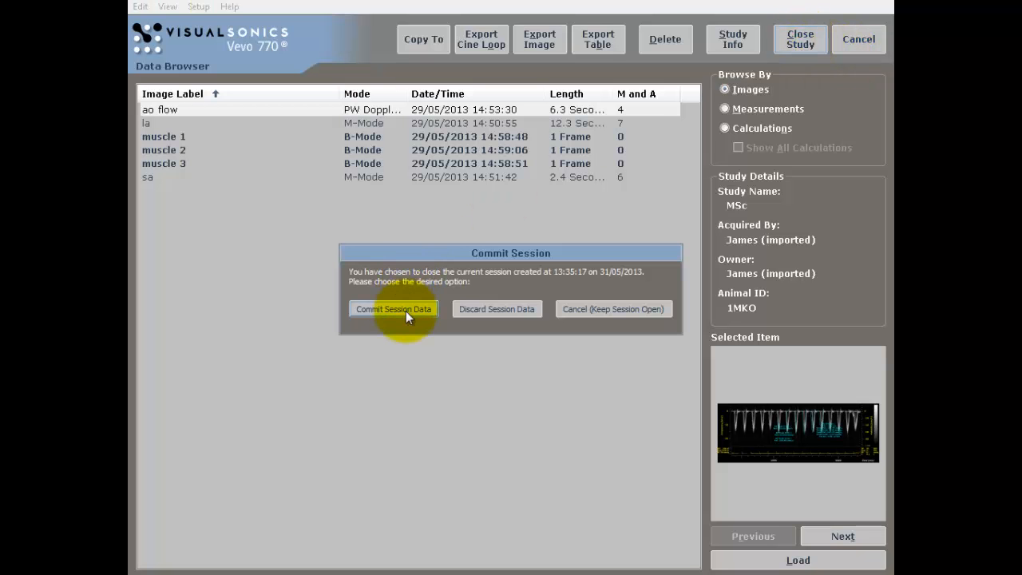
click(409, 309)
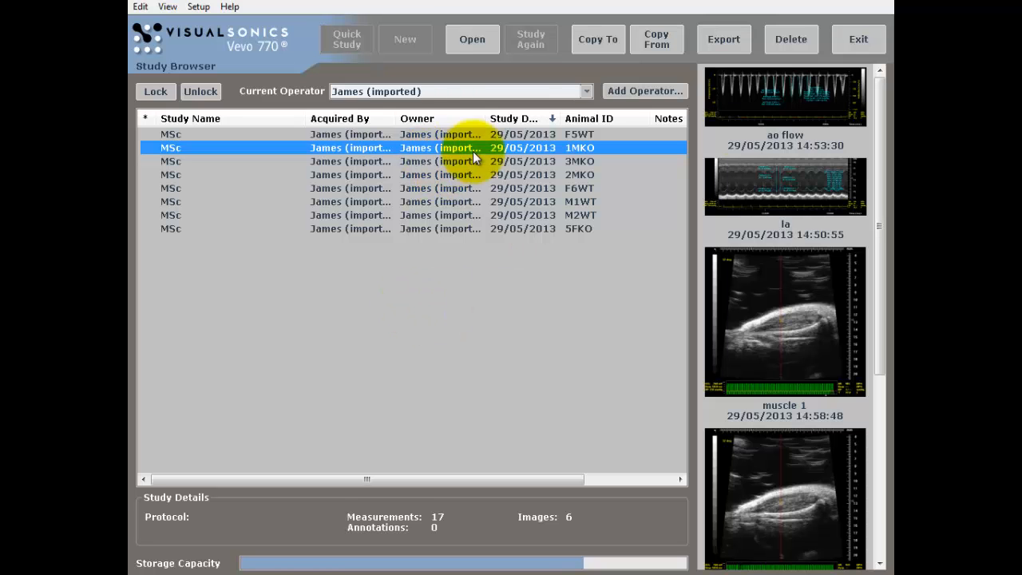
Look through the image previews of study 1MKO in the study list.
click(785, 169)
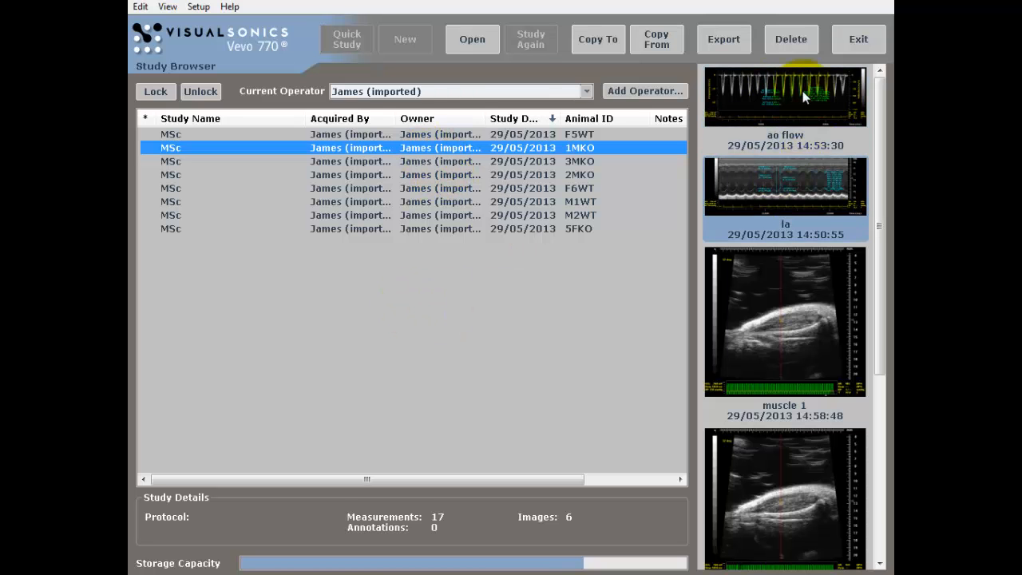
drag(875, 213, 844, 461)
drag(876, 497, 876, 230)
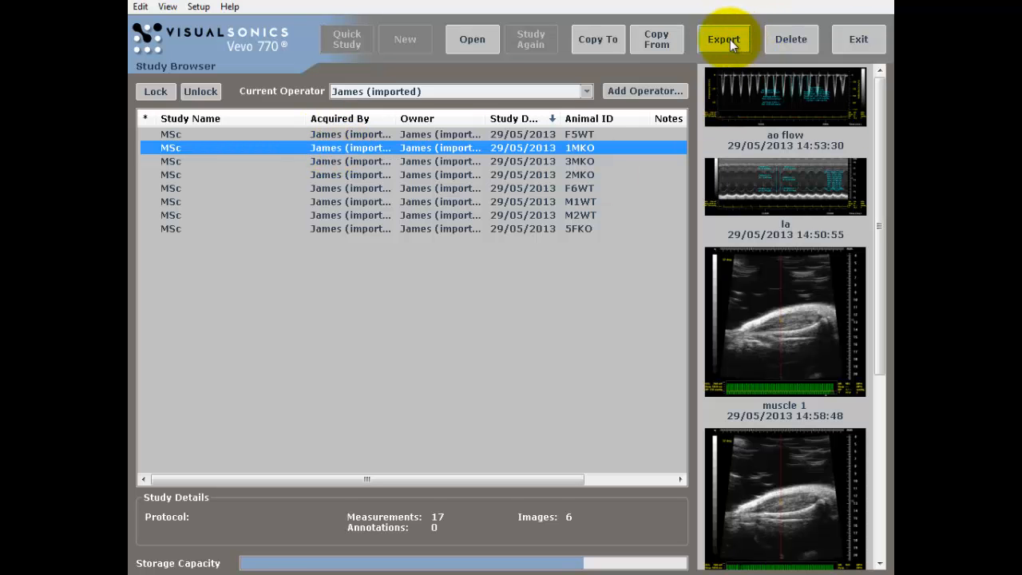
Select all studies from F5WT through 5FKO together, and drop the multiple selection.
click(338, 161)
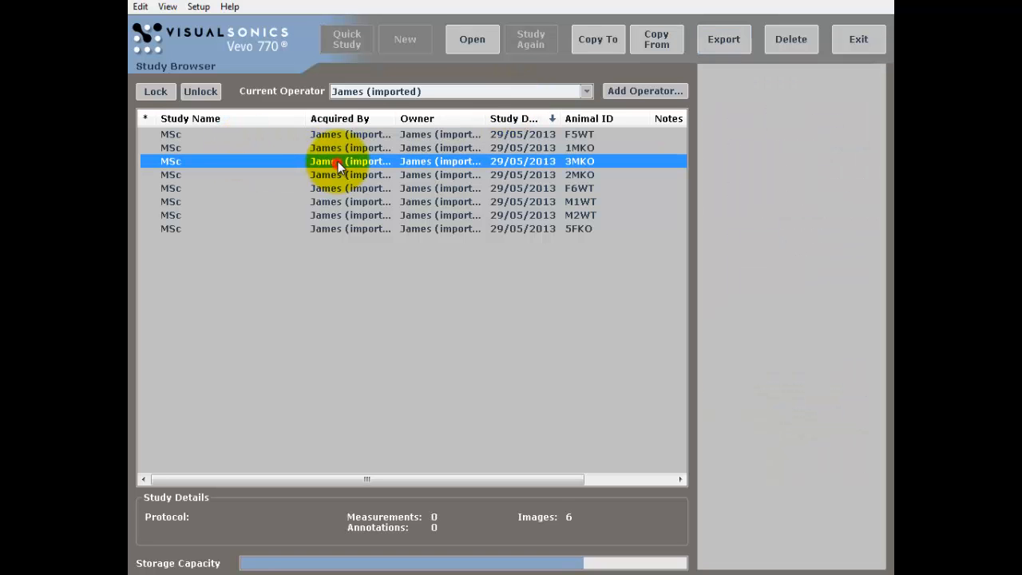
click(344, 148)
click(346, 135)
shift+click(351, 229)
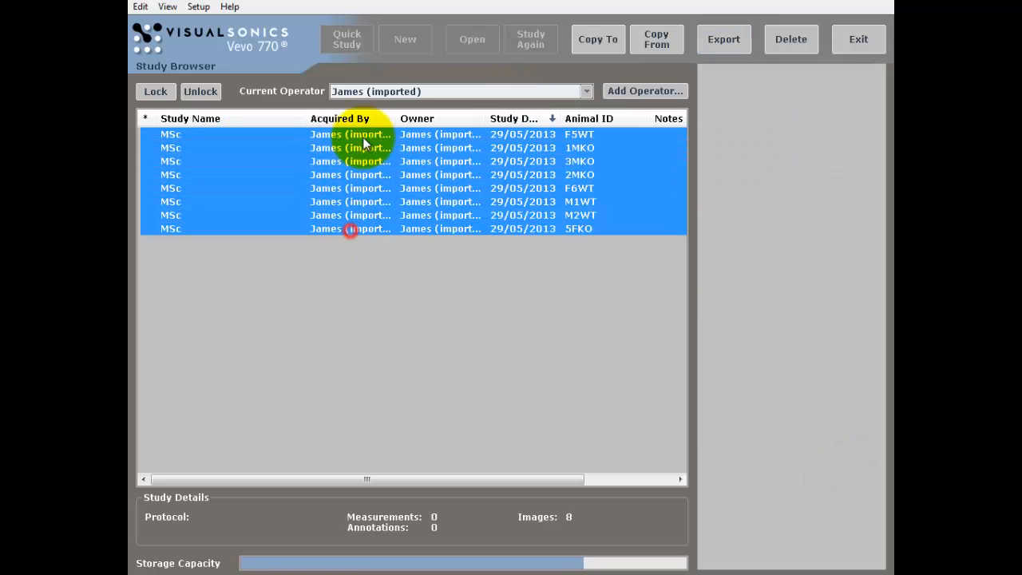
click(356, 267)
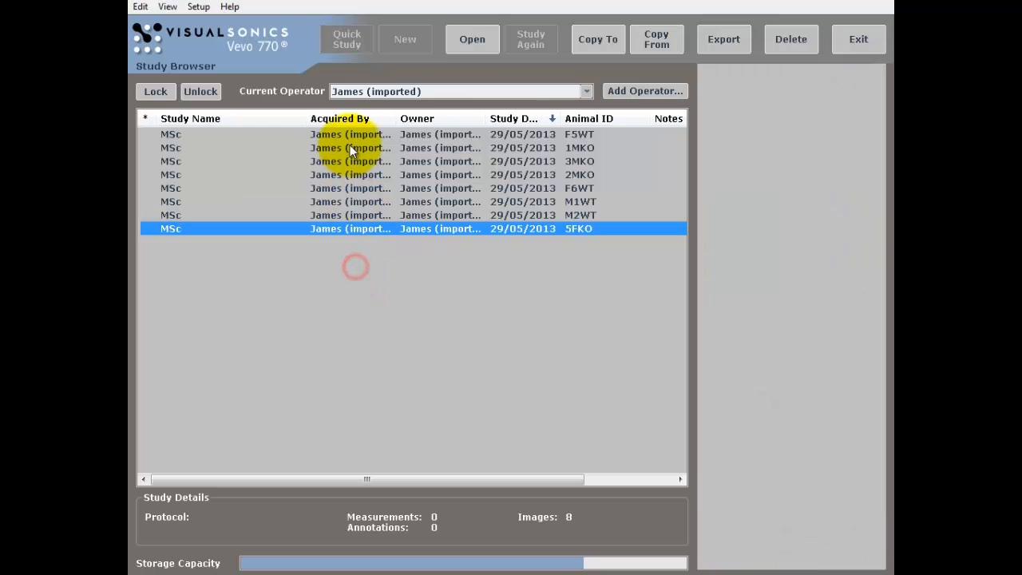
Export study 1MKO's report to the Desktop as a VSI individual report CSV, appending "_week 5" to the proposed file name.
click(340, 148)
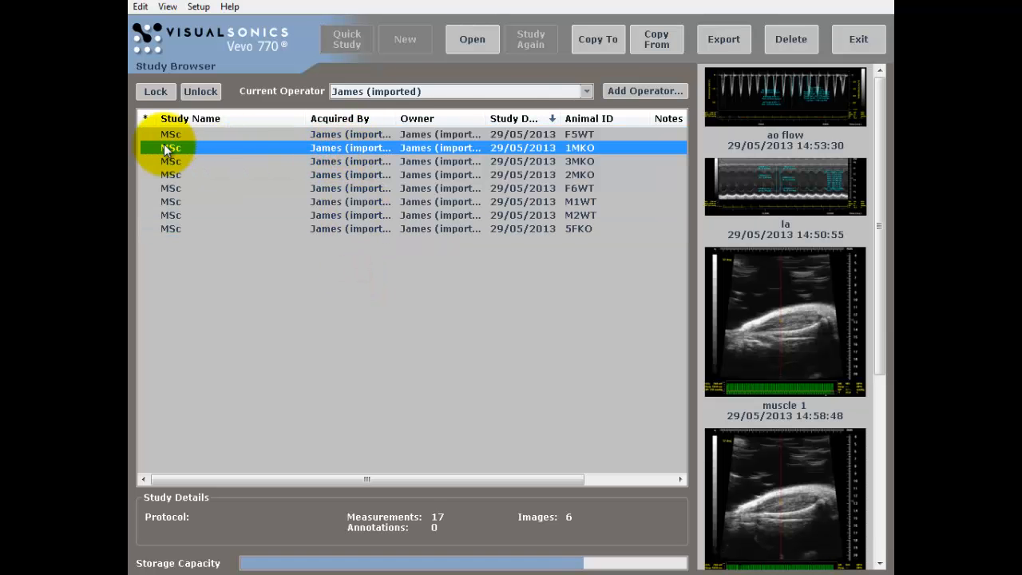
click(722, 42)
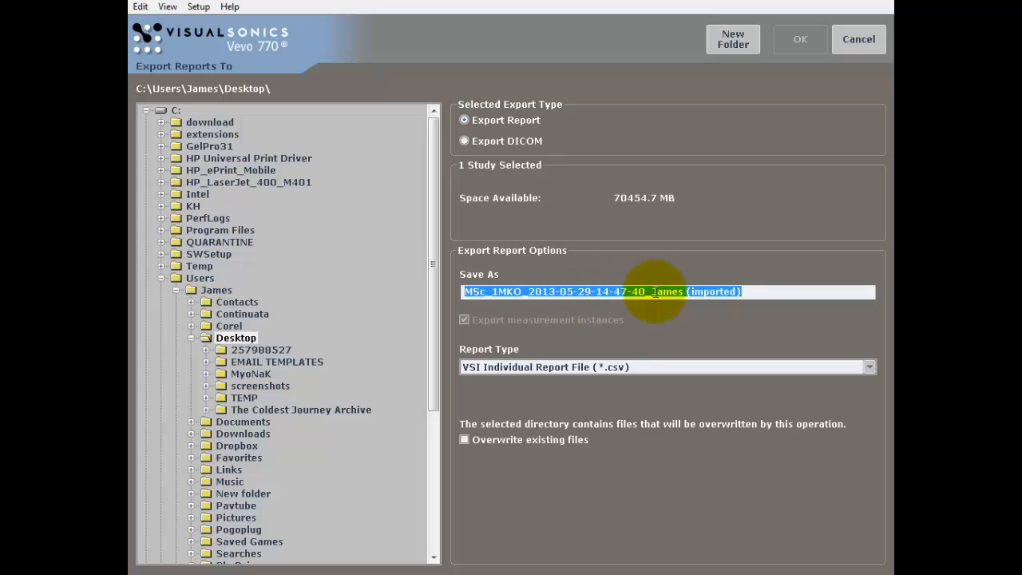
click(757, 291)
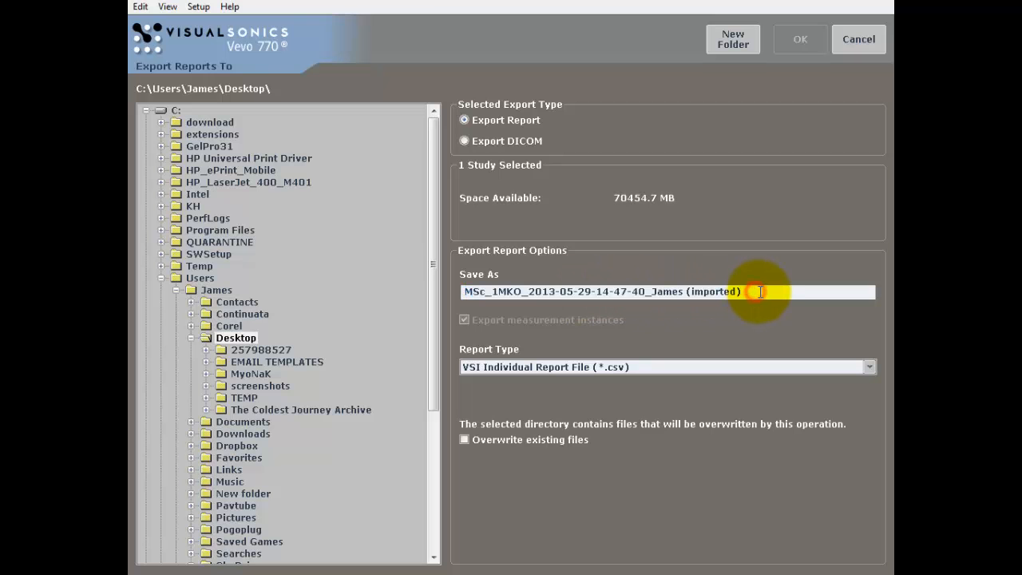
text(_)
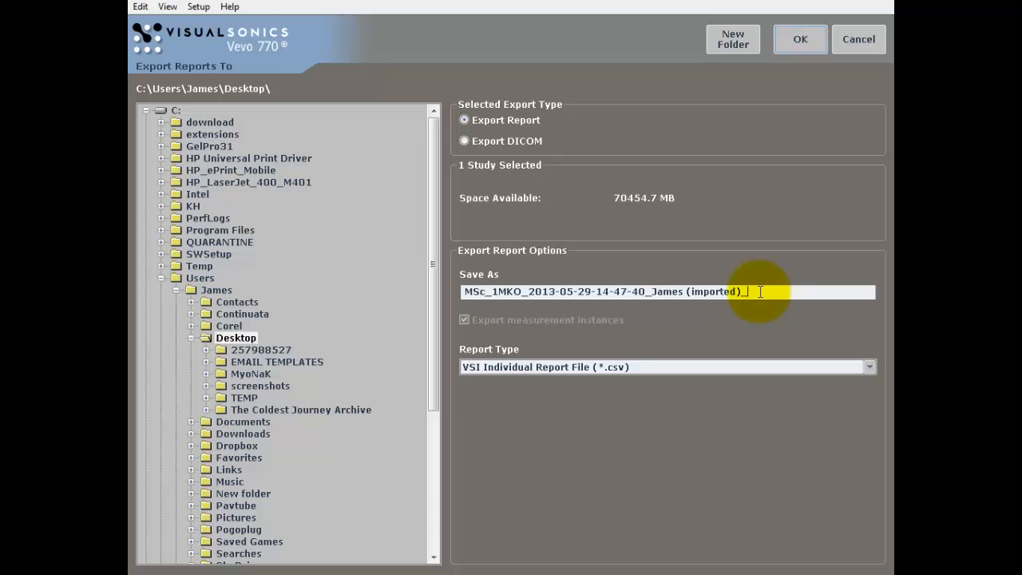
text(week 5)
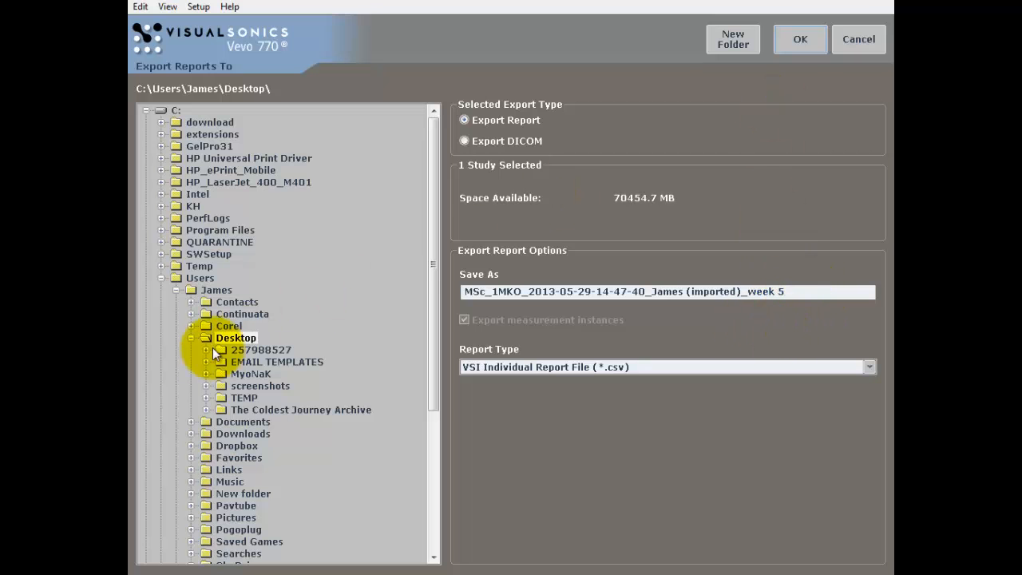
click(807, 42)
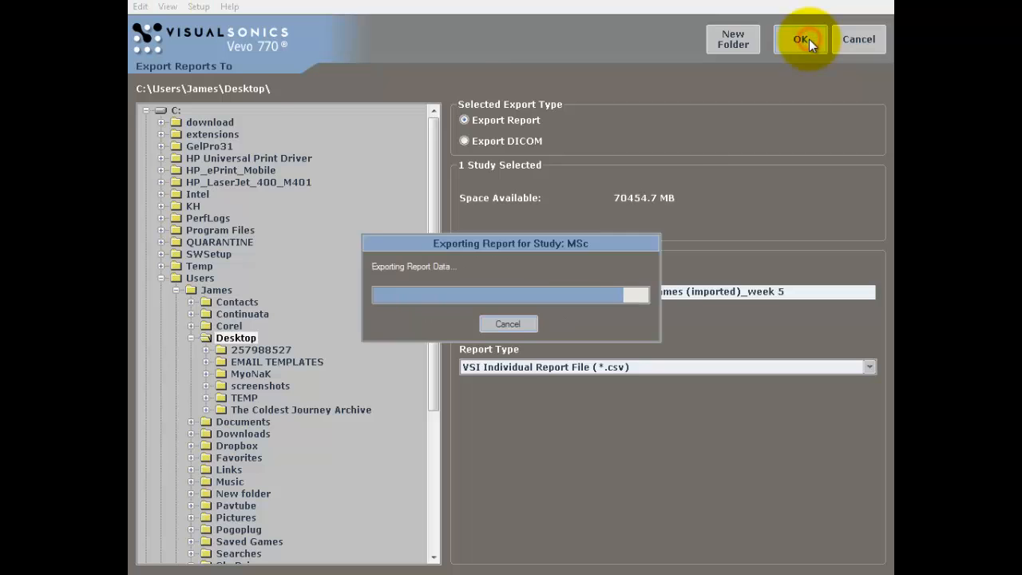